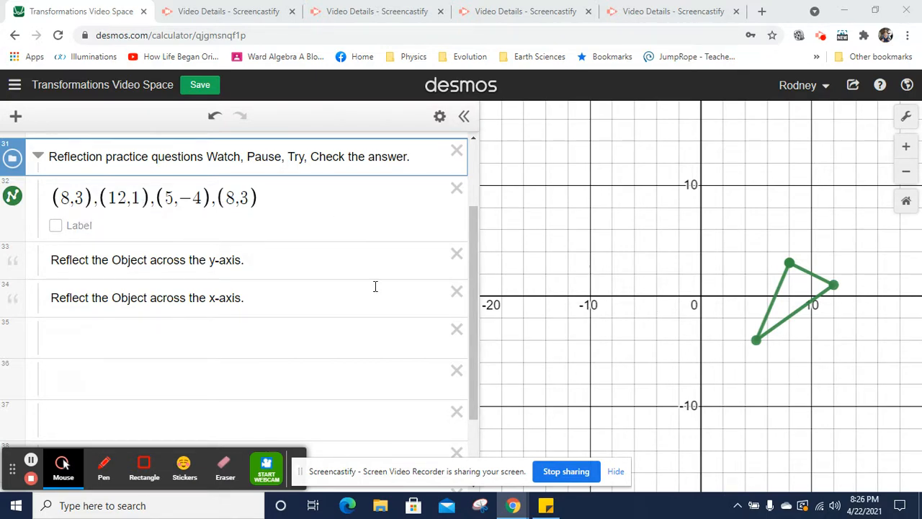
Show coordinate labels on the vertices of the original green triangle
{"action": "left_click", "coordinate": [56, 225]}
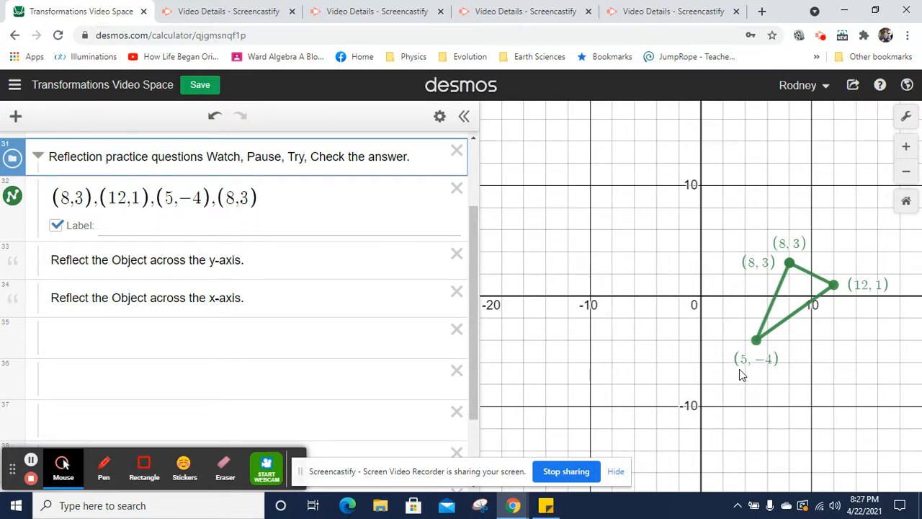
{"action": "scroll", "coordinate": [688, 357], "scroll_direction": "up", "scroll_amount": 3}
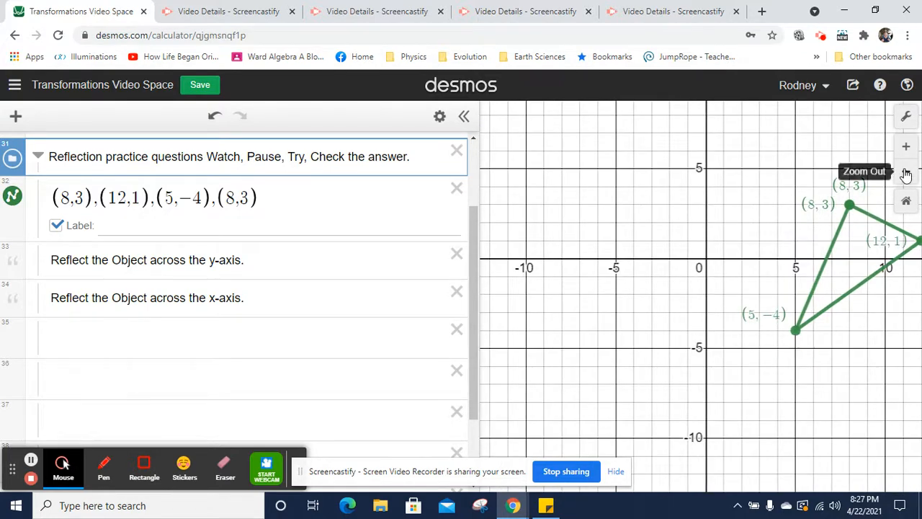
{"action": "left_click", "coordinate": [906, 171]}
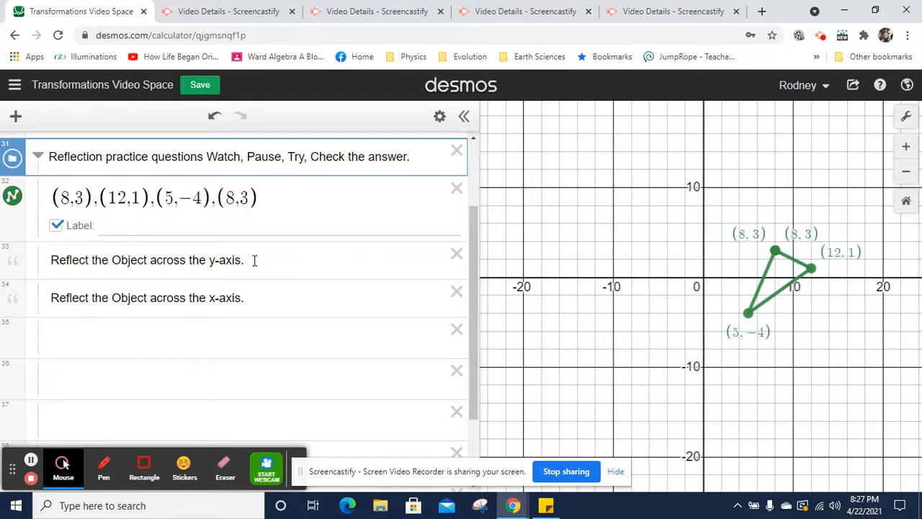
Add the point list (8,3),(12,1),(5,-4),(8,3) as a new expression directly below the y-axis reflection note
{"action": "left_click", "coordinate": [254, 260]}
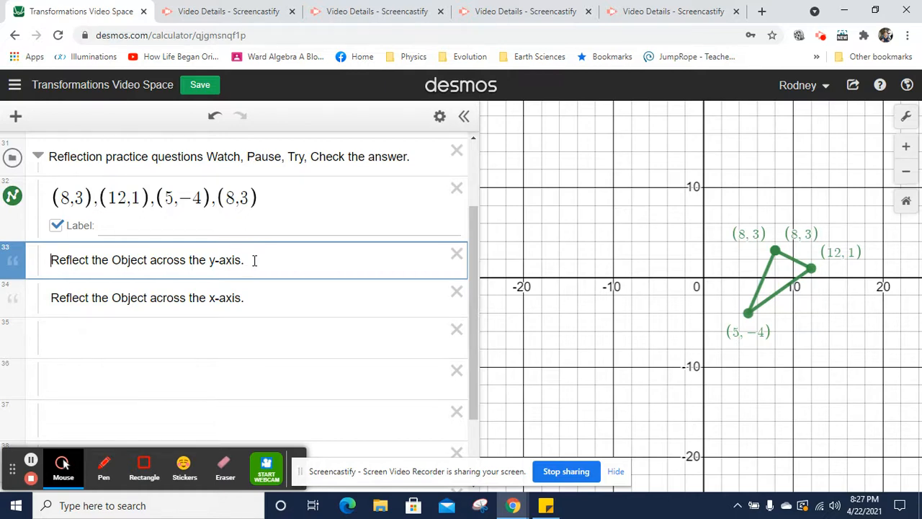
{"action": "key", "text": "Up"}
{"action": "key", "text": "Down"}
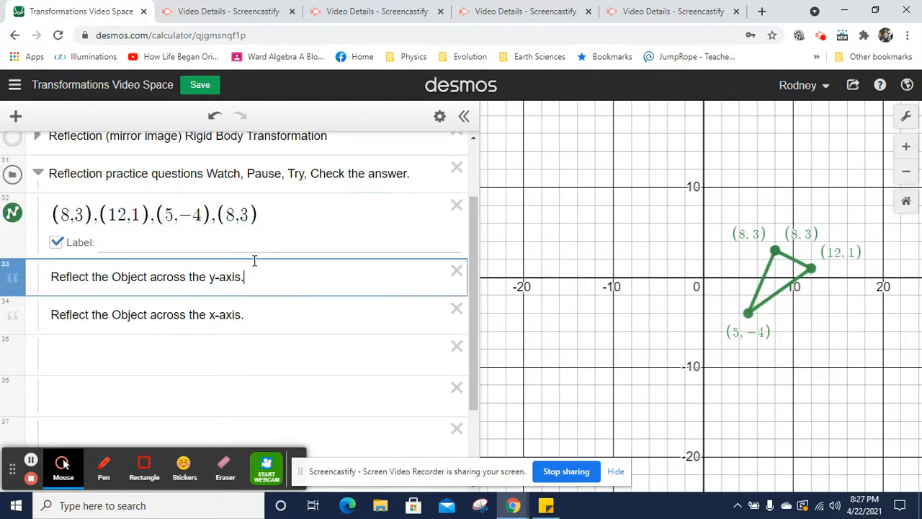
{"action": "key", "text": "Return"}
{"action": "type", "text": "(8,3),(12,1),(5,-4),(8,3)"}
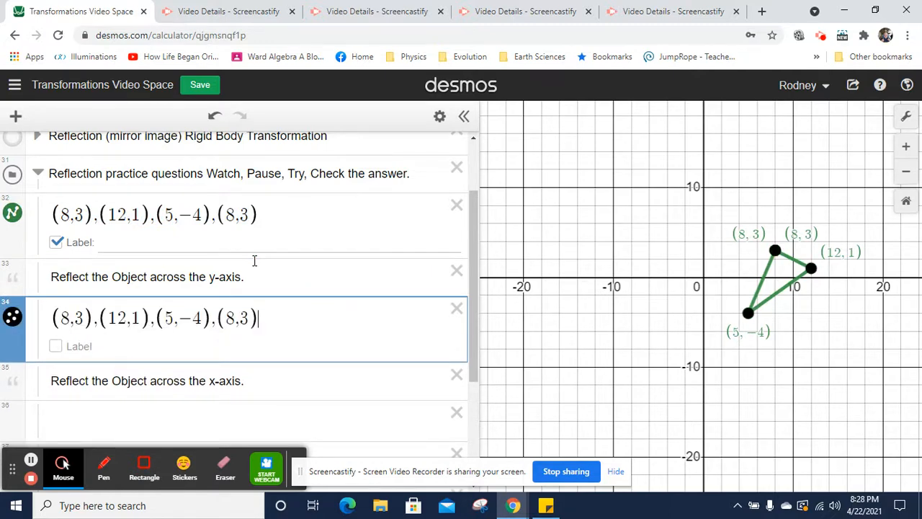
Change the first point of the list below the y-axis note to (-8,3) and show the list's coordinate labels
{"action": "key", "text": "Left"}
{"action": "key", "text": "Left"}
{"action": "key", "text": "Left"}
{"action": "key", "text": "Left"}
{"action": "key", "text": "Left"}
{"action": "key", "text": "Left"}
{"action": "key", "text": "Left"}
{"action": "key", "text": "Left"}
{"action": "key", "text": "Left"}
{"action": "key", "text": "Left"}
{"action": "key", "text": "Left"}
{"action": "key", "text": "Left"}
{"action": "key", "text": "Left"}
{"action": "key", "text": "Left"}
{"action": "key", "text": "Left"}
{"action": "key", "text": "Left"}
{"action": "key", "text": "Left"}
{"action": "key", "text": "Left"}
{"action": "key", "text": "Left"}
{"action": "key", "text": "Left"}
{"action": "key", "text": "Right"}
{"action": "type", "text": "-"}
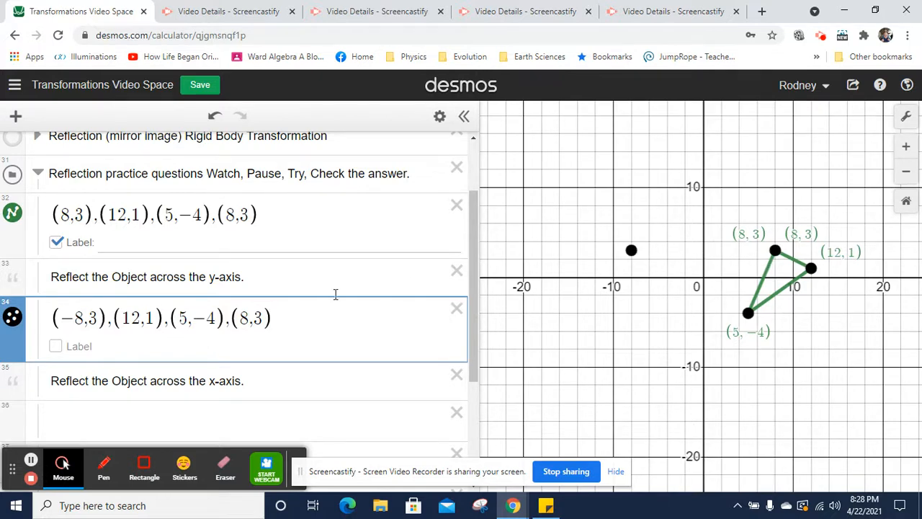
{"action": "left_click", "coordinate": [57, 347]}
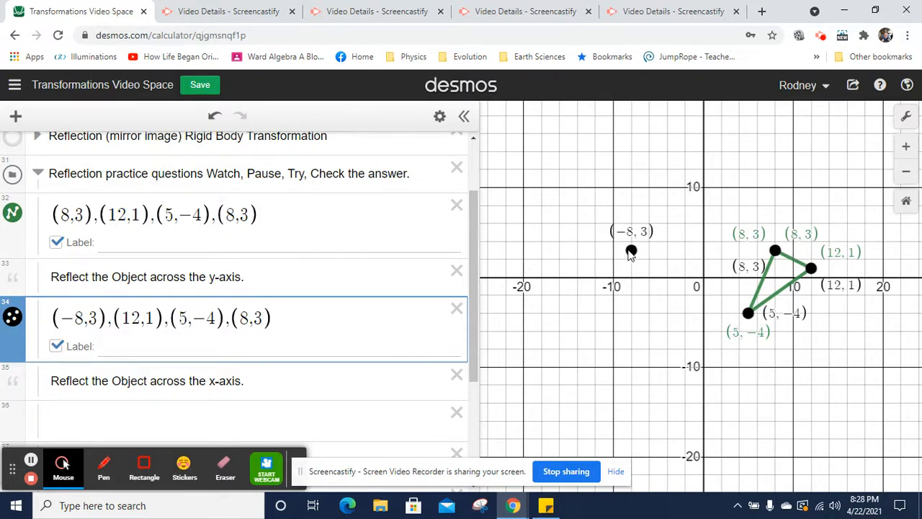
Negate the x-coordinates of the remaining points in the y-axis reflection list to get (-12,1), (-5,-4) and (-8,3)
{"action": "left_click", "coordinate": [125, 318]}
{"action": "type", "text": "-"}
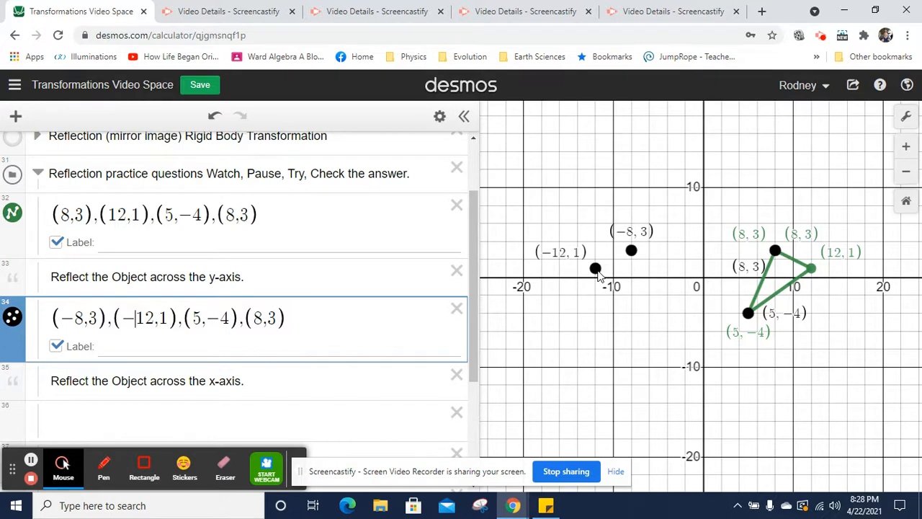
{"action": "left_click", "coordinate": [194, 317]}
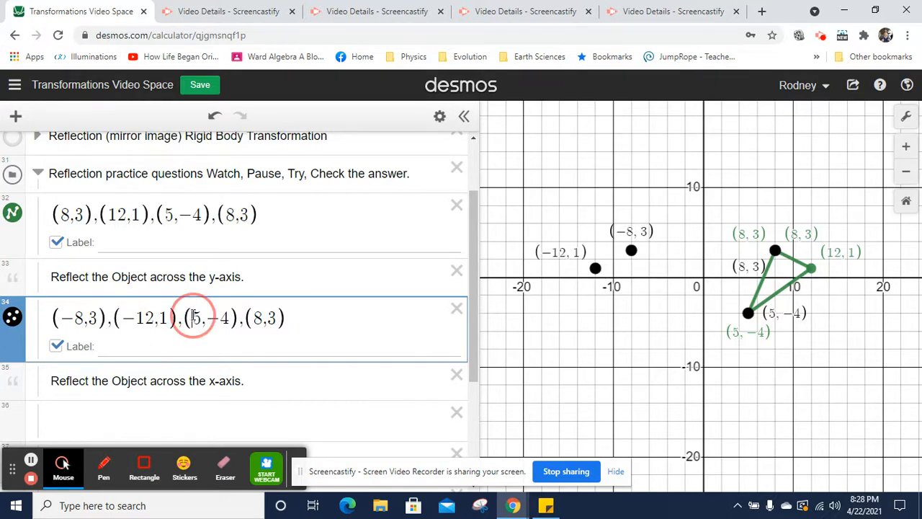
{"action": "type", "text": "-"}
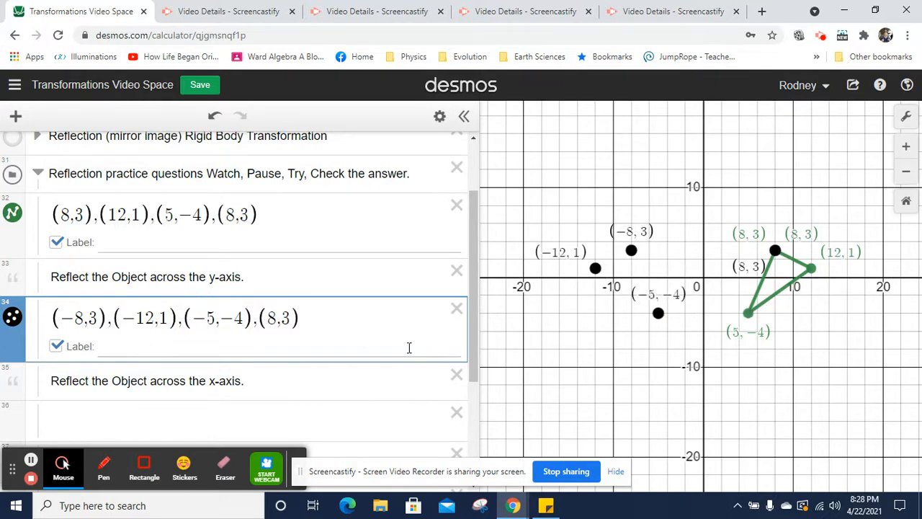
{"action": "left_click", "coordinate": [267, 318]}
{"action": "type", "text": "-"}
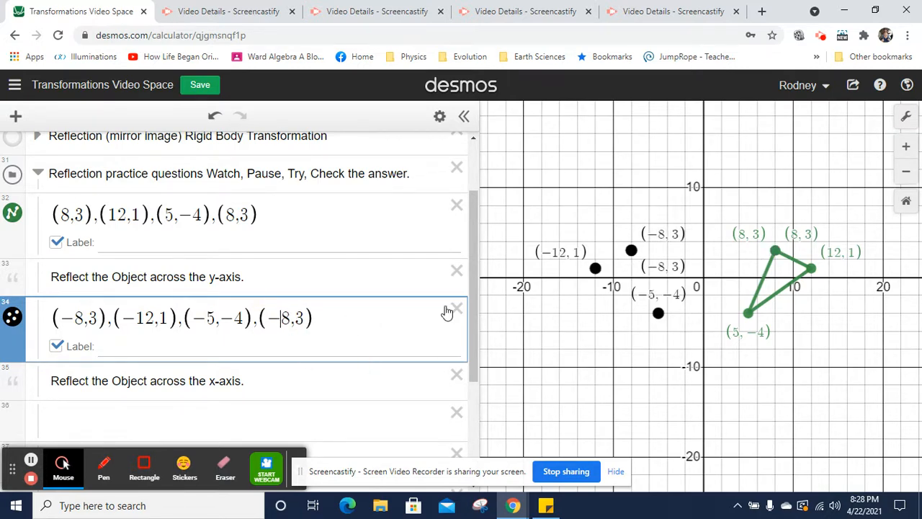
Connect the points of the y-axis reflection list with solid lines to form the reflected triangle
{"action": "left_click_drag", "start_coordinate": [475, 295], "coordinate": [474, 351]}
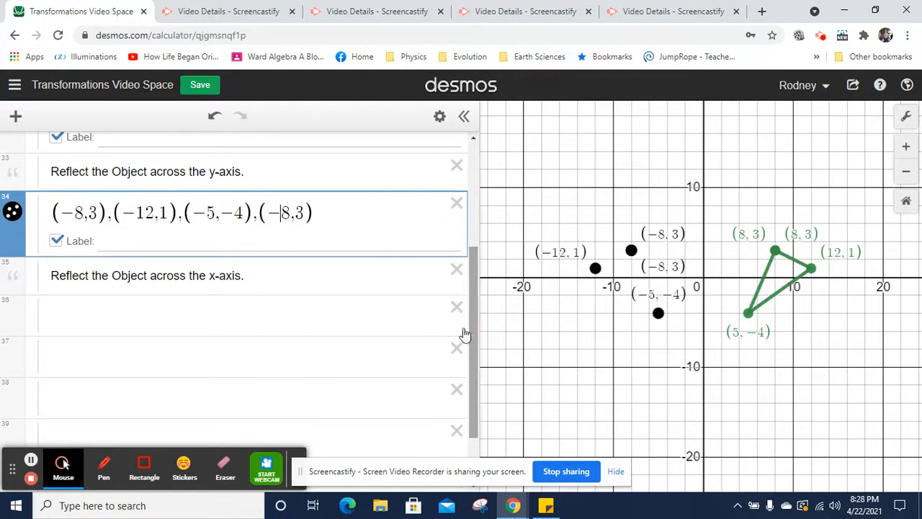
{"action": "left_click", "coordinate": [439, 116]}
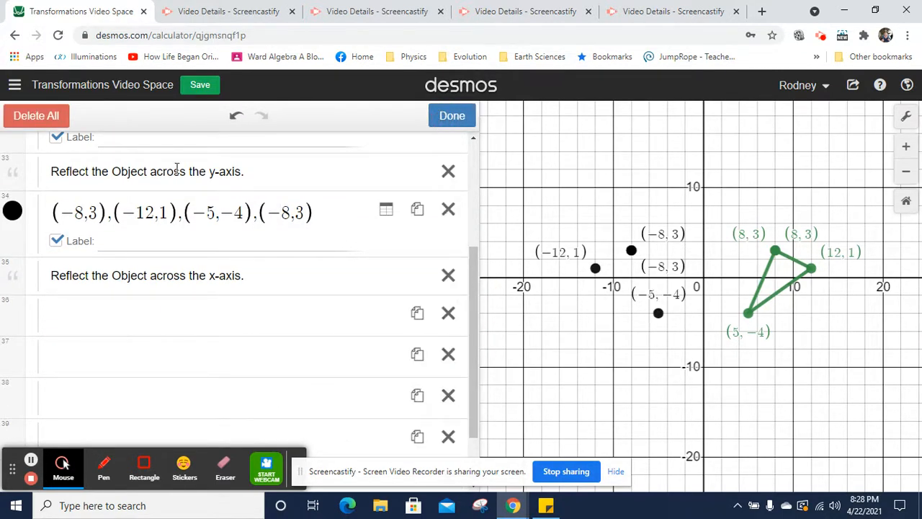
{"action": "left_click", "coordinate": [13, 214]}
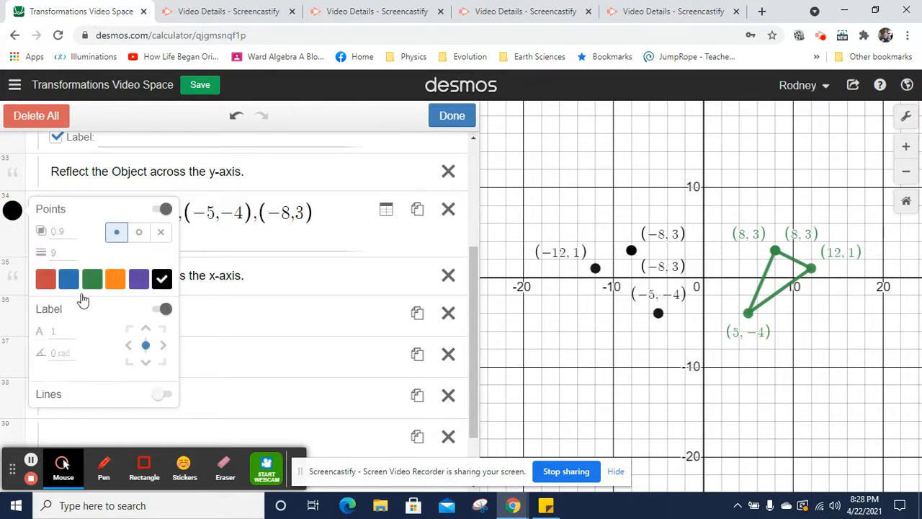
{"action": "left_click", "coordinate": [166, 395]}
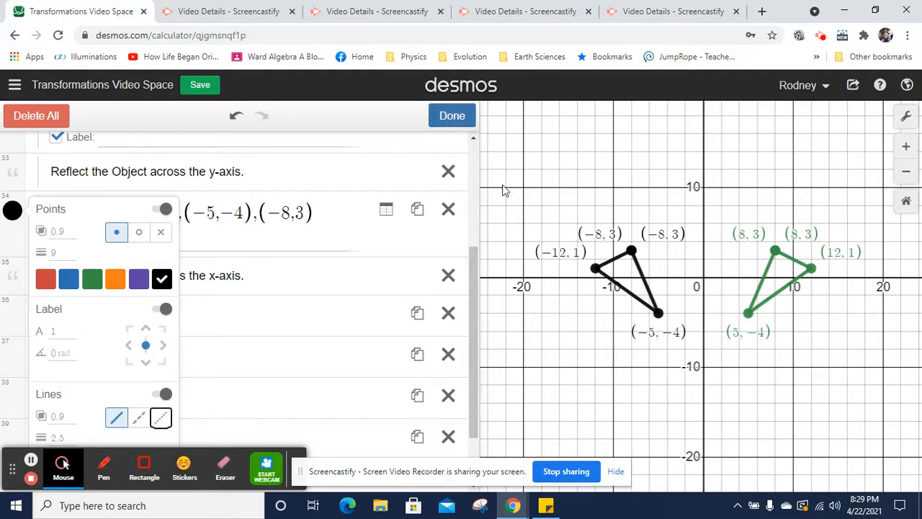
{"action": "left_click", "coordinate": [454, 116]}
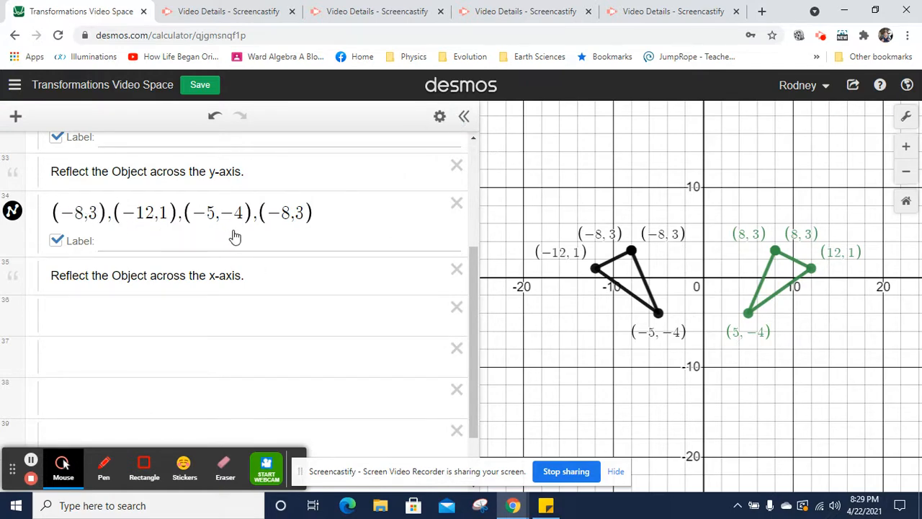
Copy the original triangle's point list (8,3),(12,1),(5,-4),(8,3) into the empty expression below the x-axis reflection note
{"action": "left_click_drag", "start_coordinate": [476, 295], "coordinate": [479, 258]}
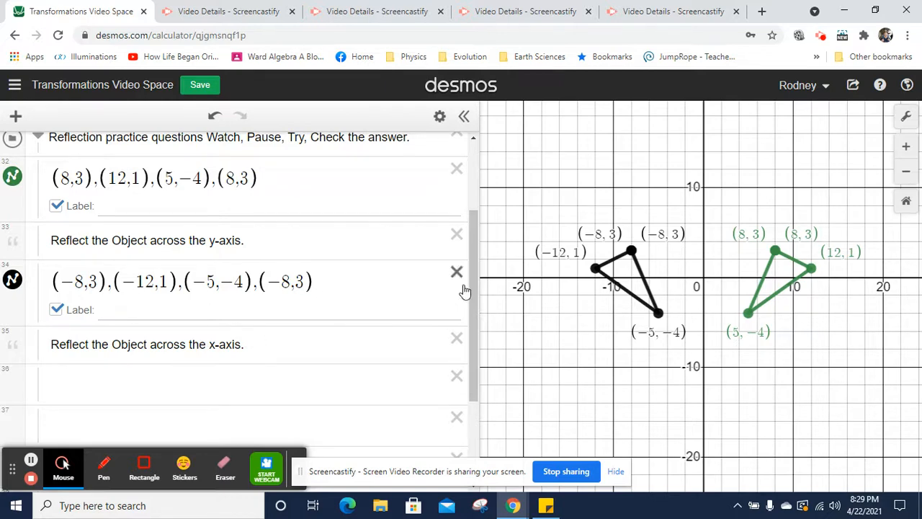
{"action": "left_click_drag", "start_coordinate": [472, 289], "coordinate": [472, 322]}
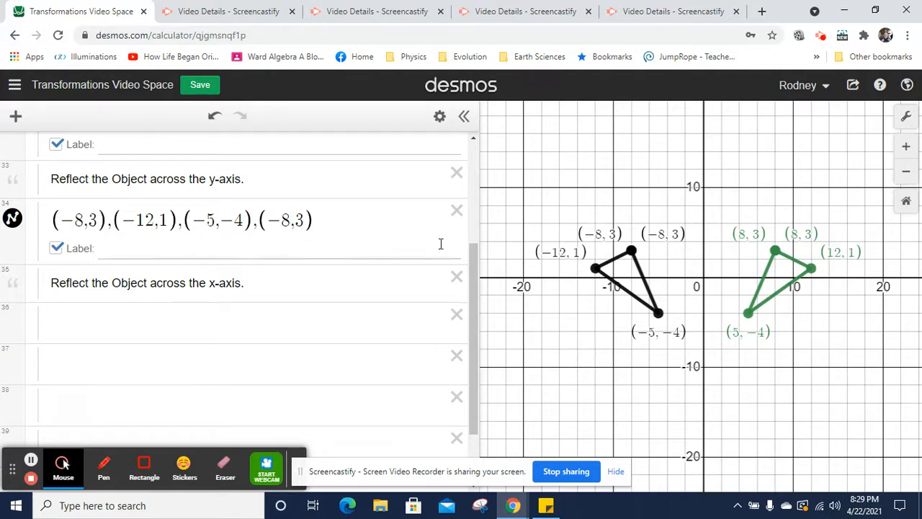
{"action": "left_click_drag", "start_coordinate": [472, 267], "coordinate": [480, 187]}
{"action": "left_click", "coordinate": [225, 268]}
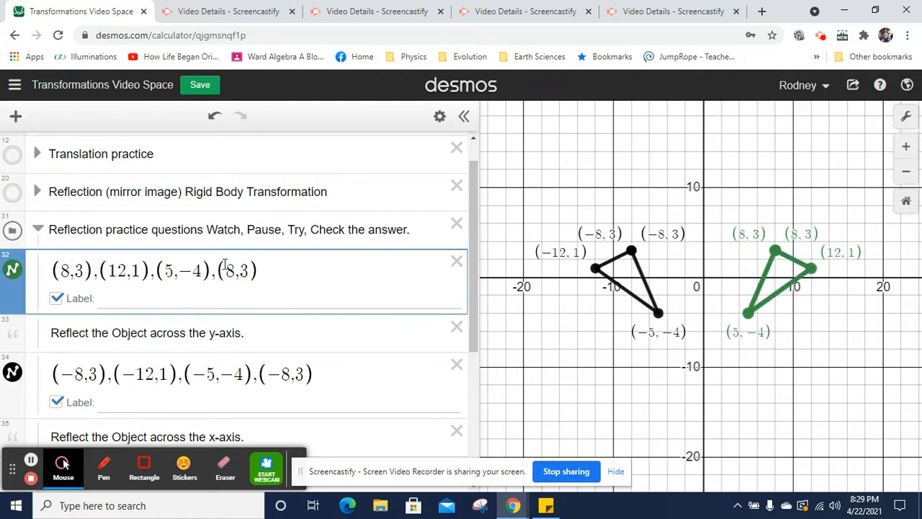
{"action": "key", "text": "ctrl+a"}
{"action": "left_click_drag", "start_coordinate": [475, 244], "coordinate": [471, 321]}
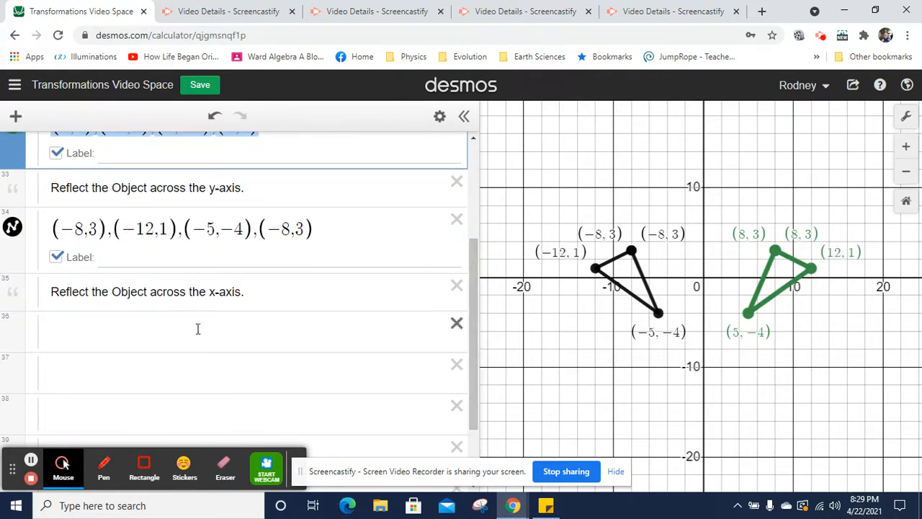
{"action": "left_click", "coordinate": [138, 334]}
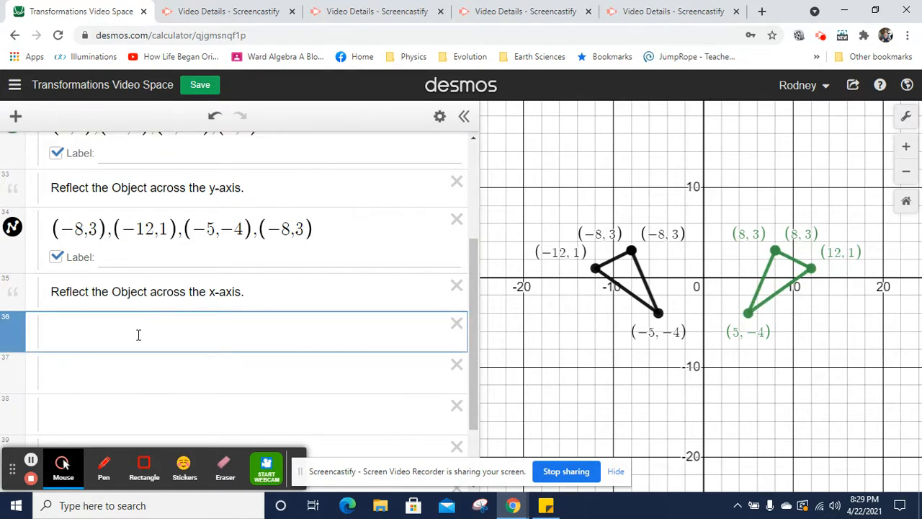
{"action": "type", "text": "(8,3),(12,1),(5,−4),(8,3)"}
{"action": "left_click", "coordinate": [138, 334]}
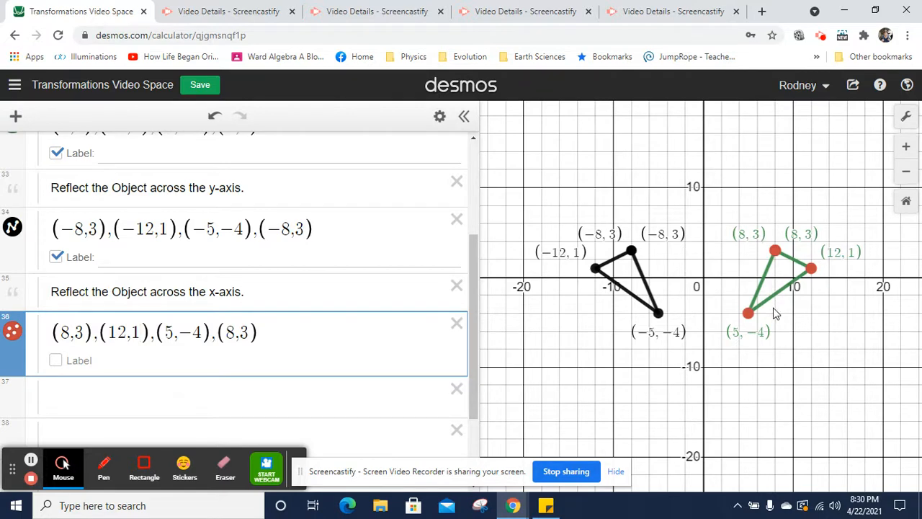
Change the first point of the list below the x-axis note to (8,-3) and show the list's coordinate labels
{"action": "left_click", "coordinate": [75, 339]}
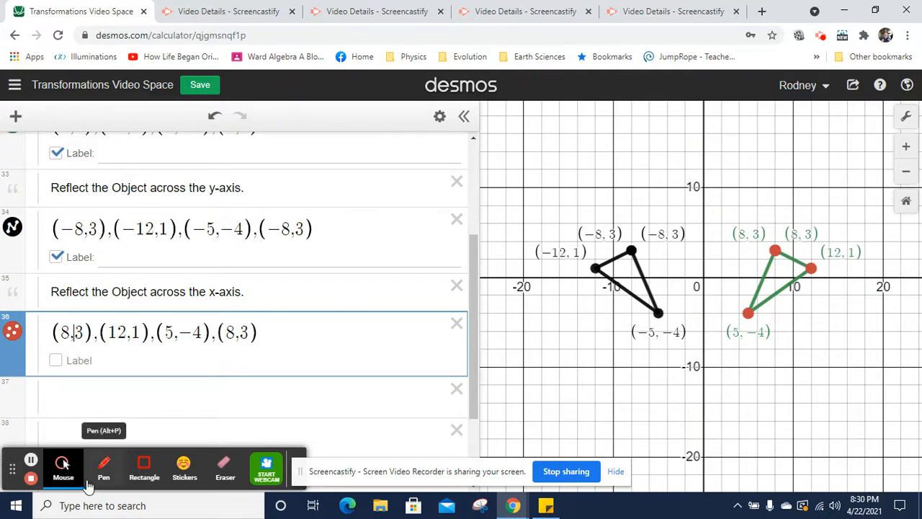
{"action": "type", "text": "-"}
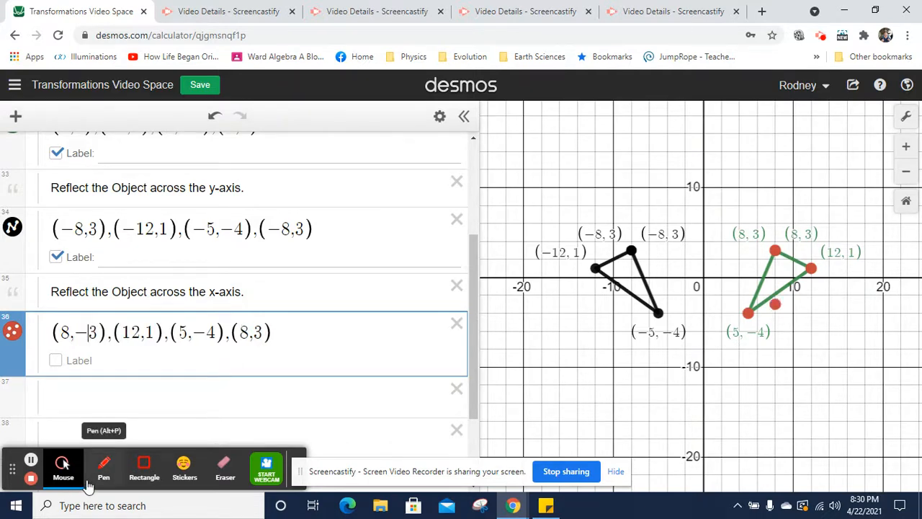
{"action": "left_click", "coordinate": [55, 361]}
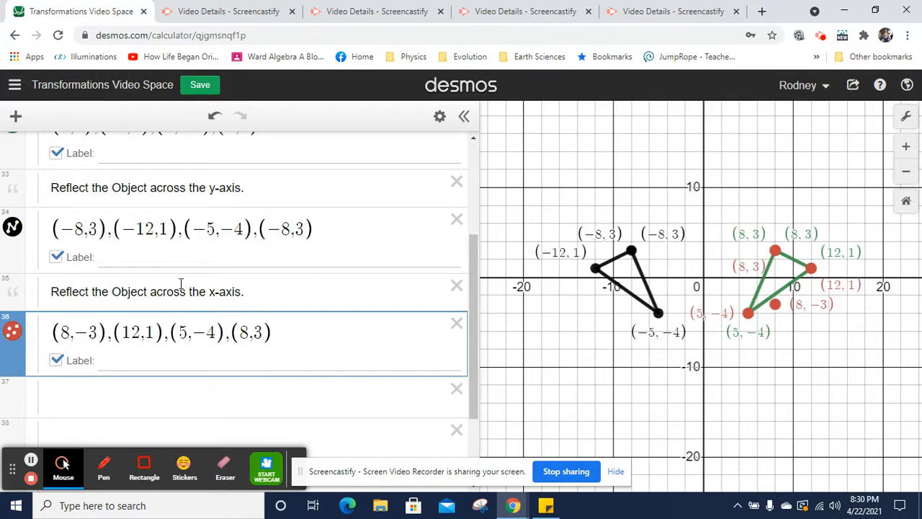
Reverse the y-coordinate signs of the remaining points in the x-axis reflection list to get (12,-1), (5,4) and (8,-3)
{"action": "left_click", "coordinate": [122, 329]}
{"action": "type", "text": "-"}
{"action": "key", "text": "Right"}
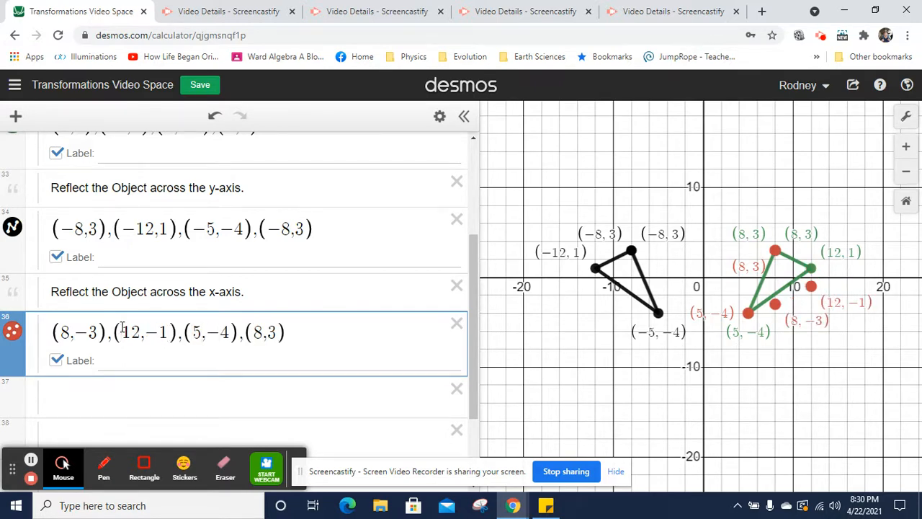
{"action": "key", "text": "BackSpace"}
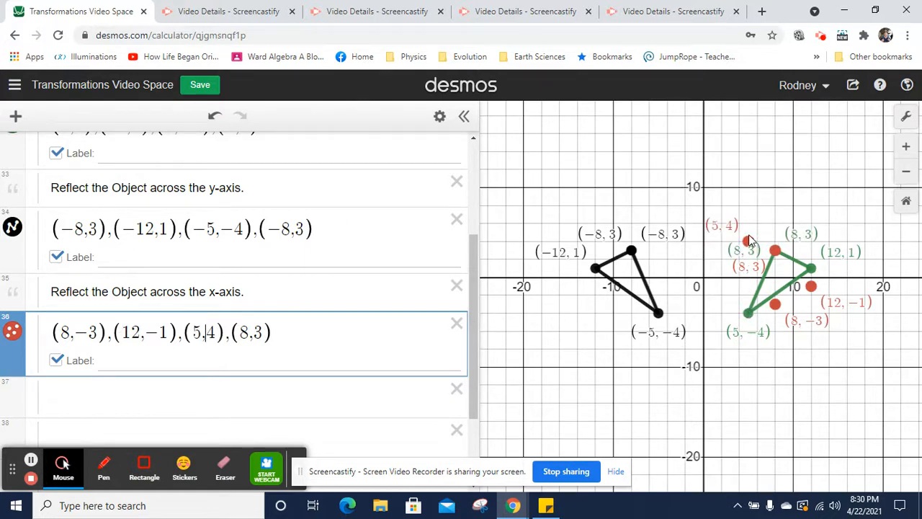
{"action": "left_click", "coordinate": [257, 332]}
{"action": "type", "text": "-"}
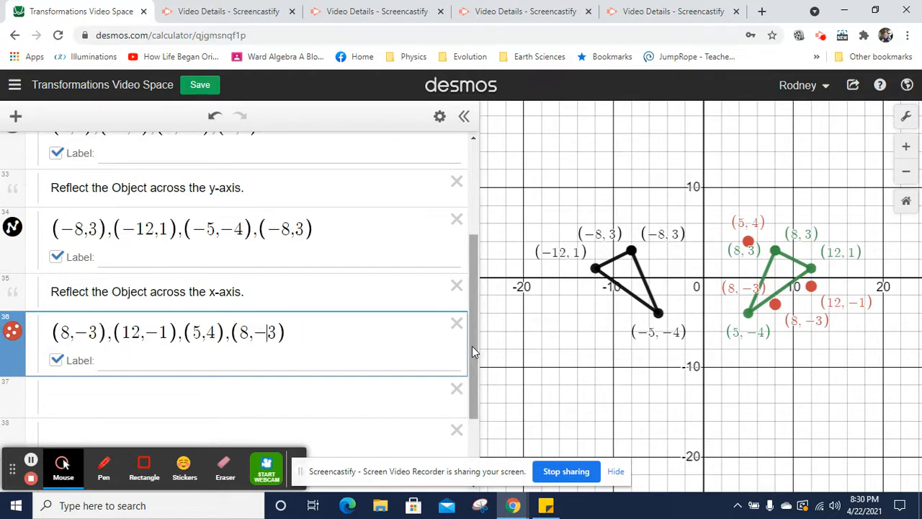
{"action": "left_click_drag", "start_coordinate": [472, 346], "coordinate": [472, 380]}
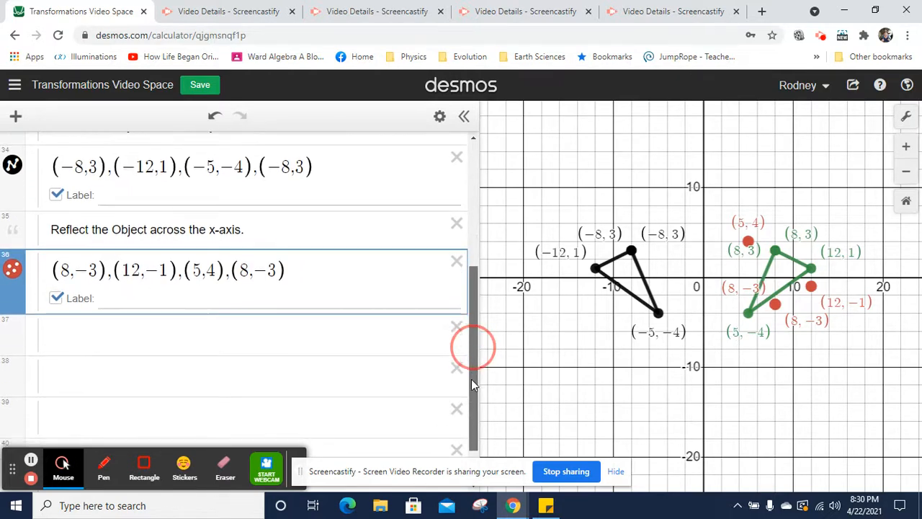
{"action": "left_click", "coordinate": [439, 116]}
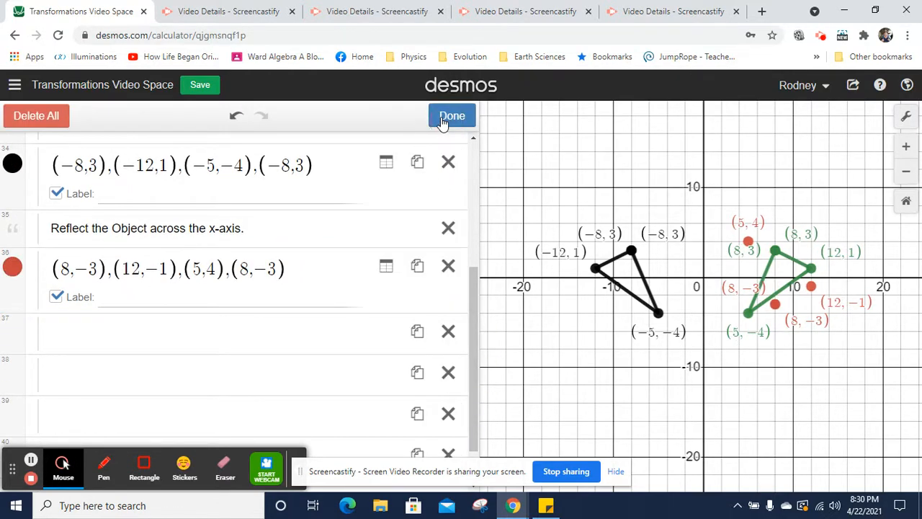
{"action": "left_click", "coordinate": [13, 267]}
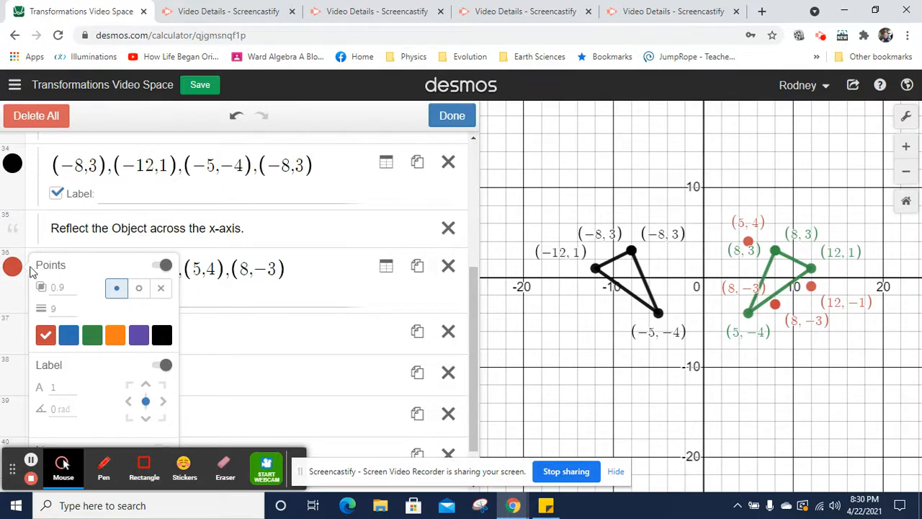
{"action": "left_click", "coordinate": [453, 119]}
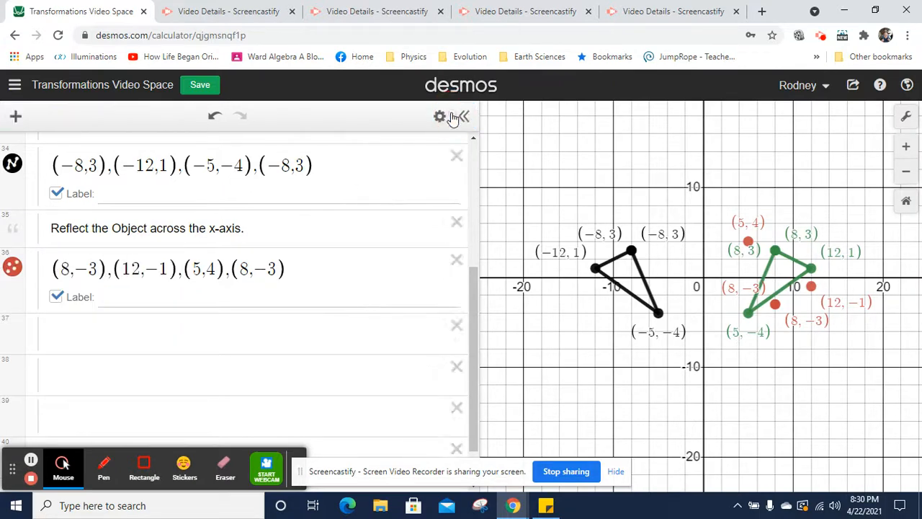
Connect the points of the x-axis reflection list (8,-3),(12,-1),(5,4),(8,-3) with solid lines
{"action": "left_click_drag", "start_coordinate": [473, 276], "coordinate": [475, 309]}
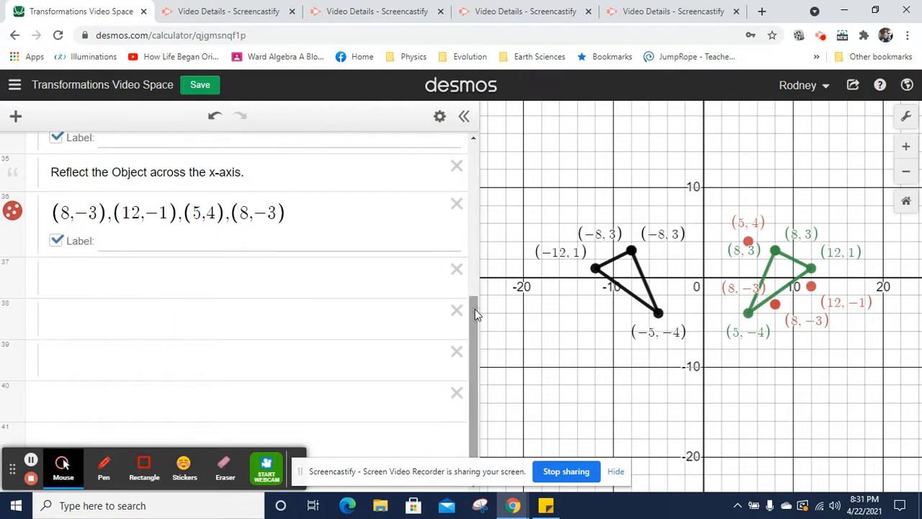
{"action": "left_click", "coordinate": [440, 116]}
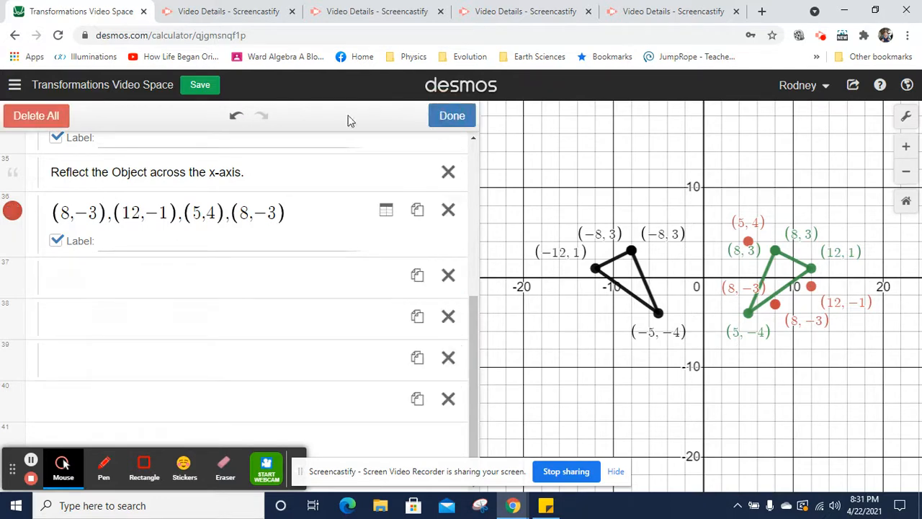
{"action": "left_click", "coordinate": [13, 211]}
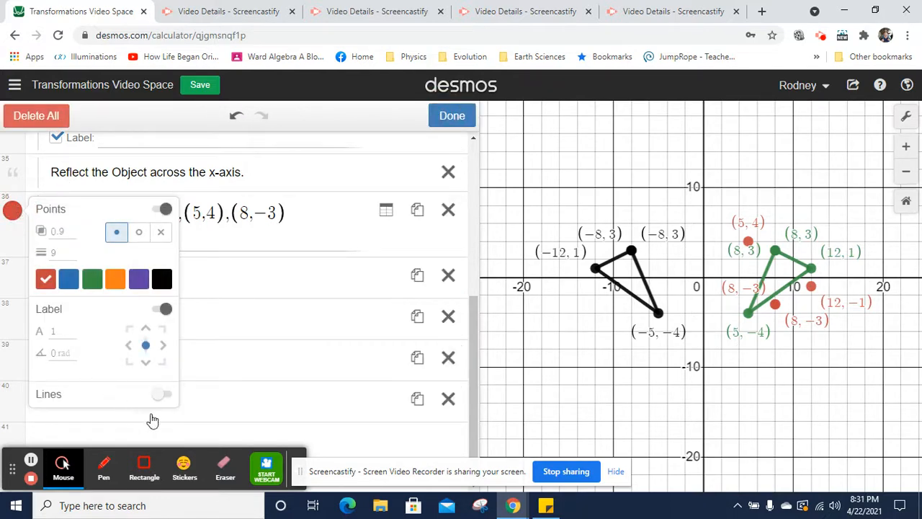
{"action": "left_click", "coordinate": [165, 394]}
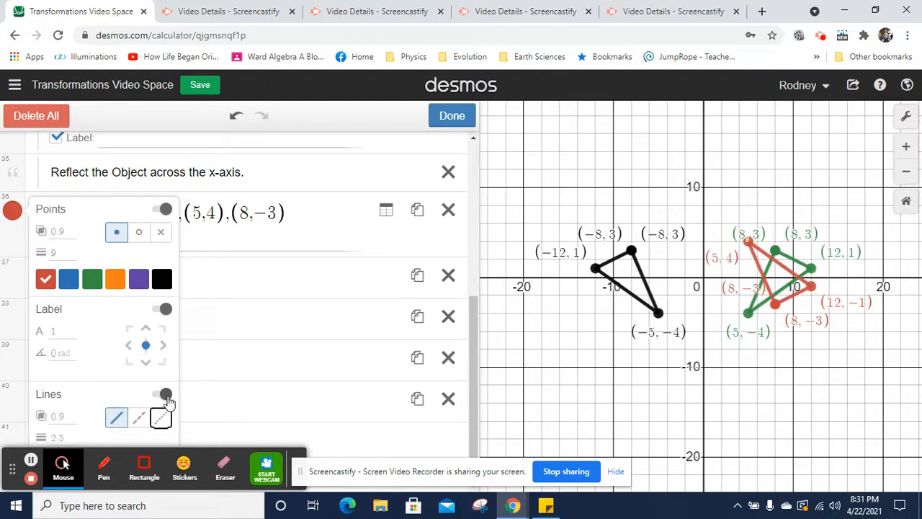
{"action": "left_click", "coordinate": [451, 115]}
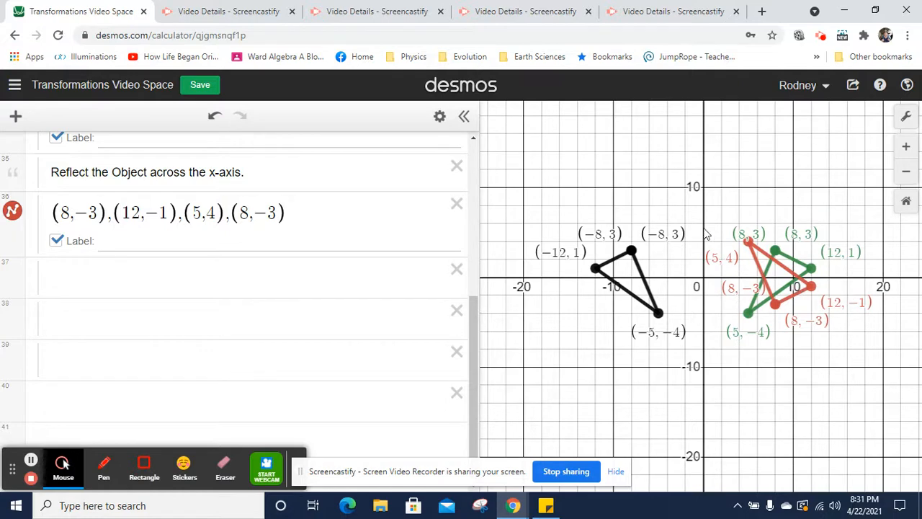
Insert an empty note directly below the x-axis reflection list
{"action": "left_click", "coordinate": [178, 275]}
{"action": "left_click", "coordinate": [18, 115]}
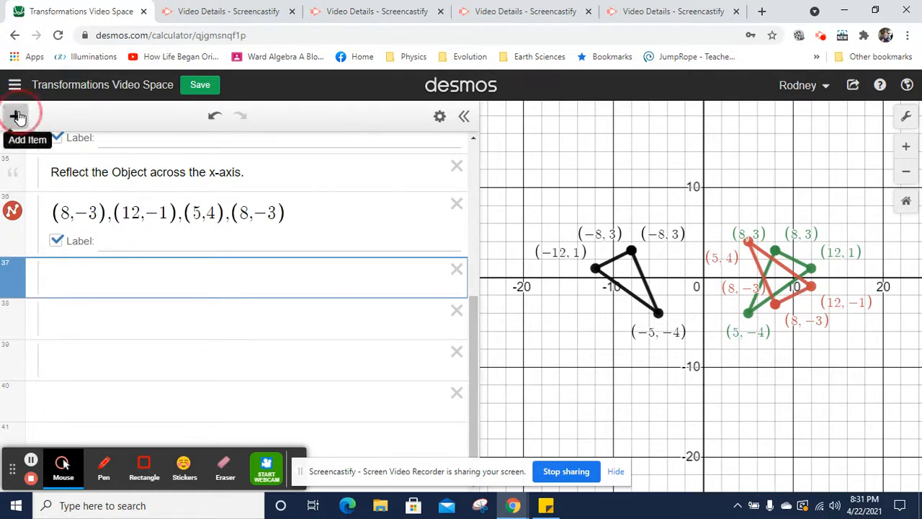
{"action": "left_click", "coordinate": [43, 183]}
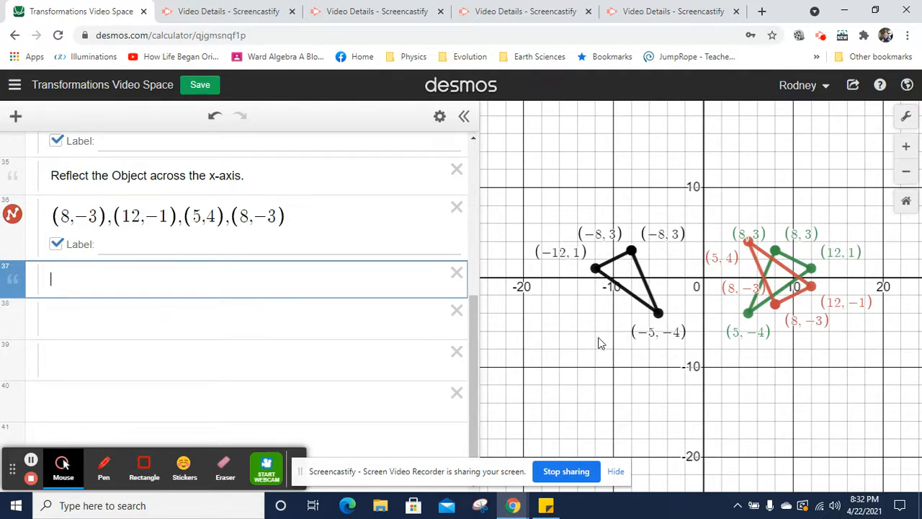
Copy the x-axis reflection list (8,-3),(12,-1),(5,4),(8,-3) into the empty expression below the new note
{"action": "left_click", "coordinate": [176, 217]}
{"action": "key", "text": "ctrl+a"}
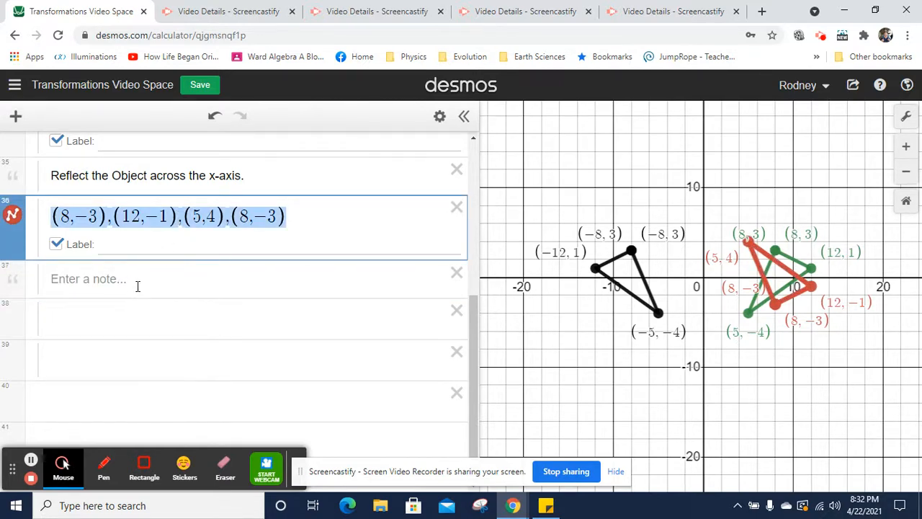
{"action": "left_click", "coordinate": [117, 341]}
{"action": "type", "text": "(8,-3),(12,-1),(5,4),(8,-3)"}
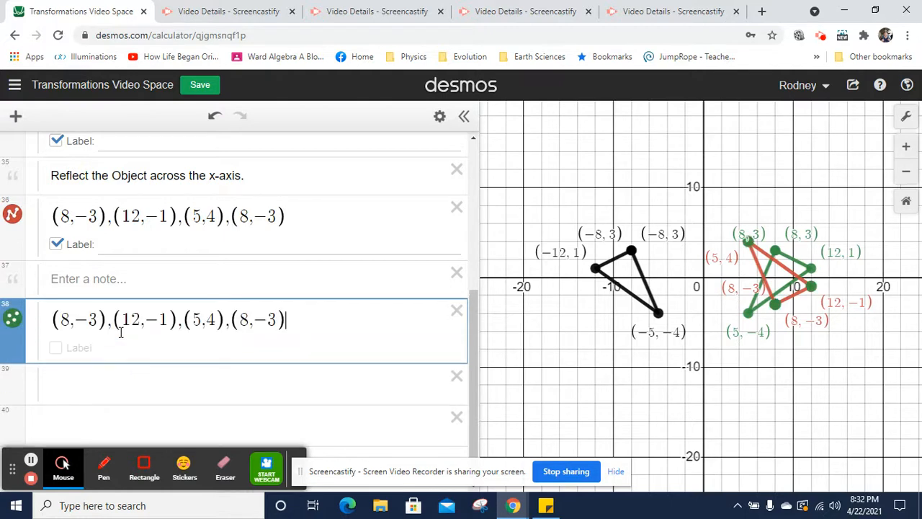
Paste a second copy of (8,-3),(12,-1),(5,4),(8,-3) into the next empty expression
{"action": "left_click_drag", "start_coordinate": [473, 320], "coordinate": [472, 262]}
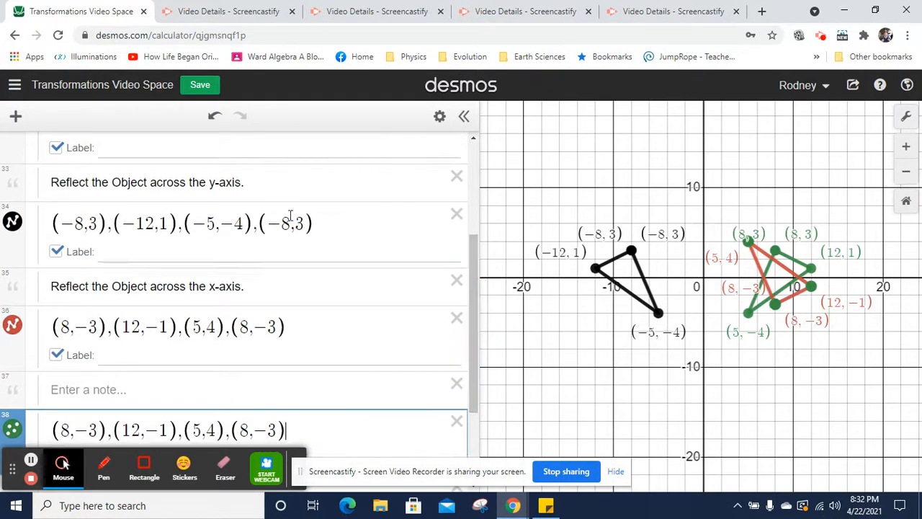
{"action": "left_click", "coordinate": [250, 224]}
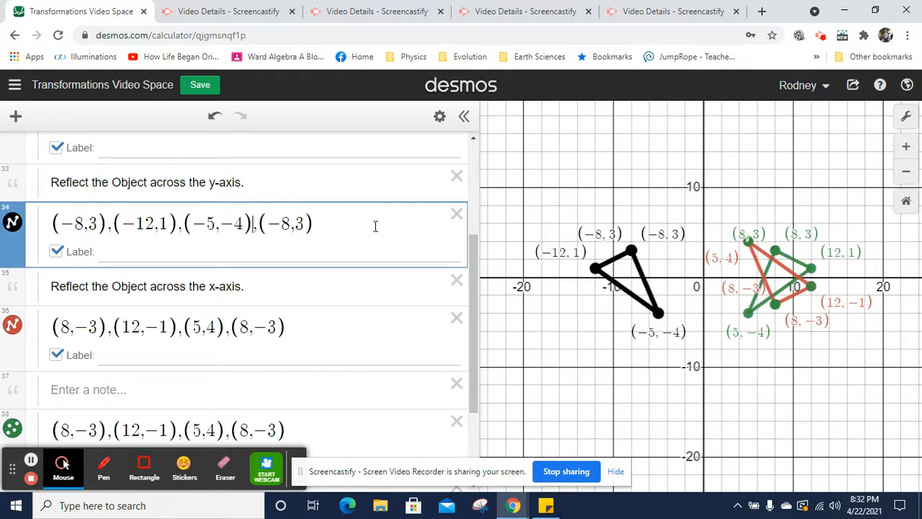
{"action": "left_click_drag", "start_coordinate": [472, 258], "coordinate": [465, 325]}
{"action": "left_click", "coordinate": [162, 374]}
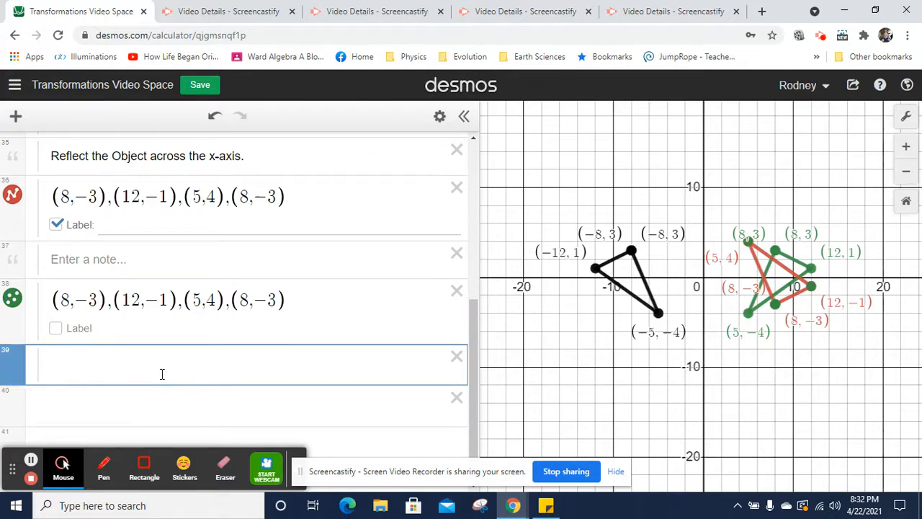
{"action": "type", "text": "(8,-3),(12,-1),(5,4),(8,-3)"}
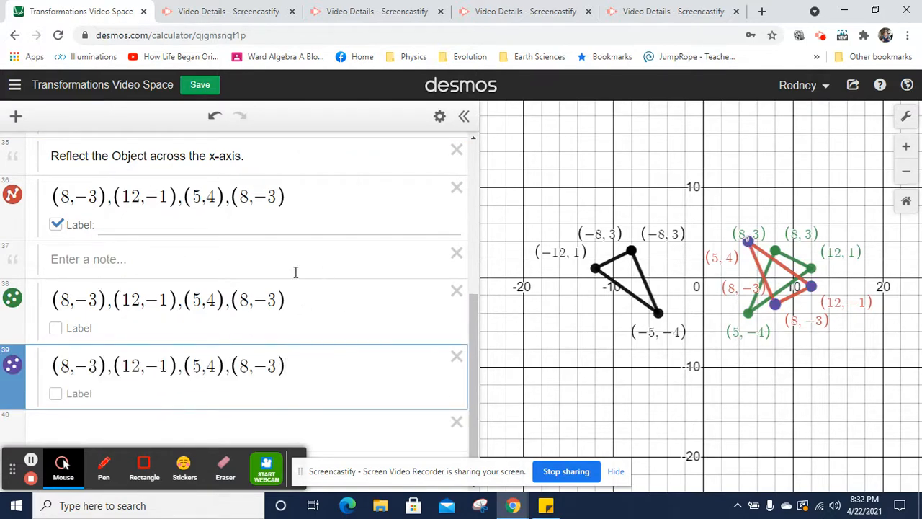
Write "Reflect the the previous reflection across the y-axis" in the empty note below the x-axis reflection list
{"action": "left_click", "coordinate": [154, 302]}
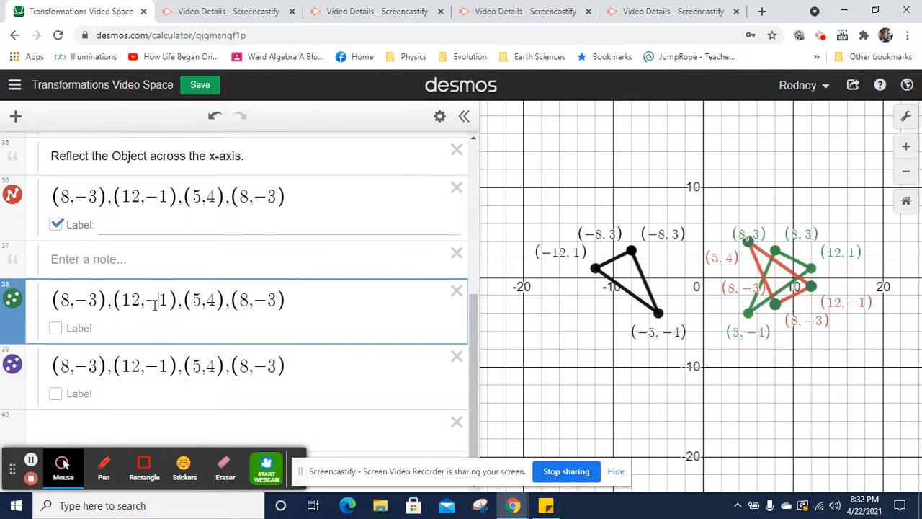
{"action": "left_click", "coordinate": [140, 262]}
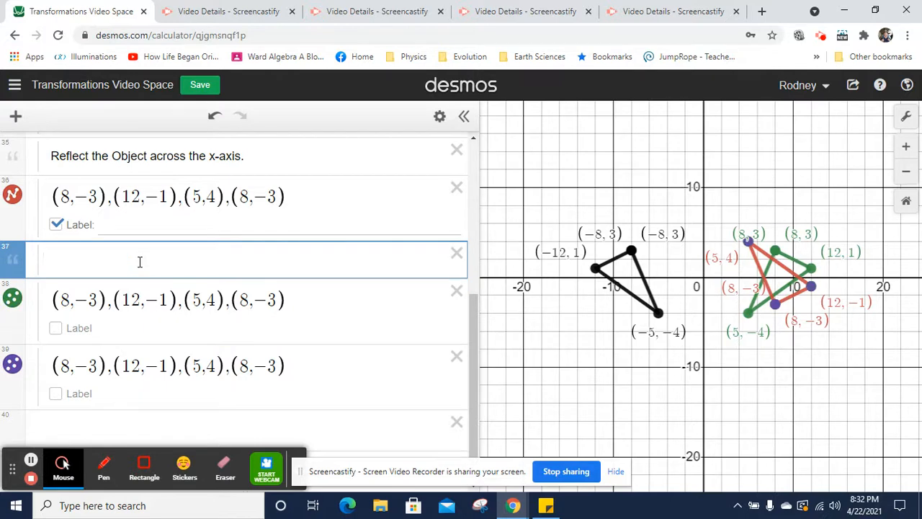
{"action": "type", "text": "Reflect the the prev"}
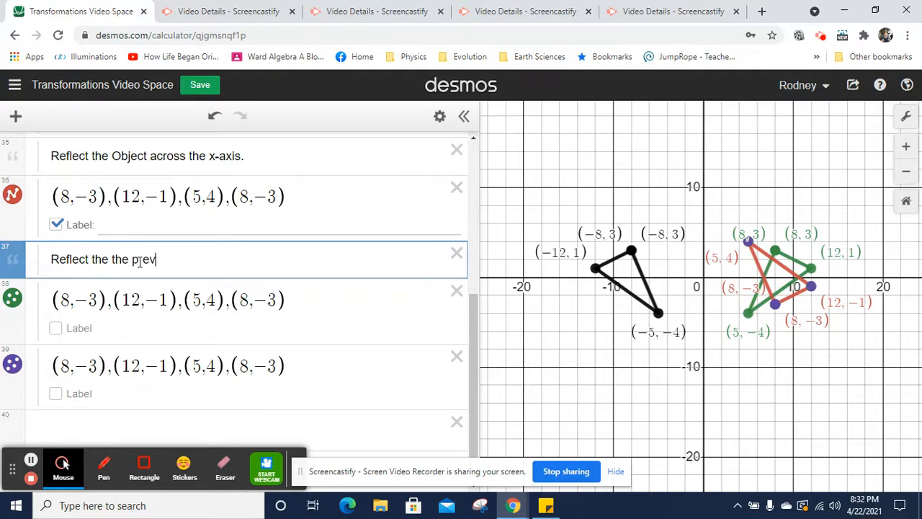
{"action": "type", "text": "ious reflection across "}
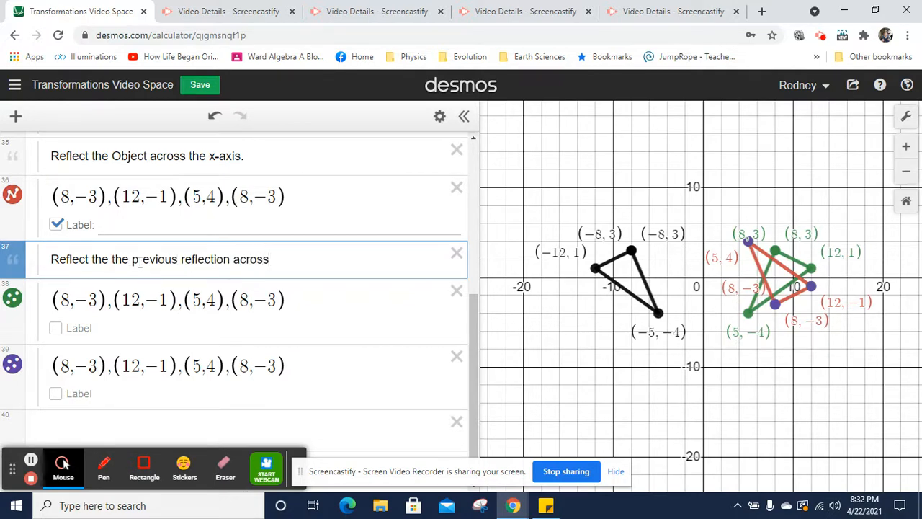
{"action": "type", "text": "the y-axis"}
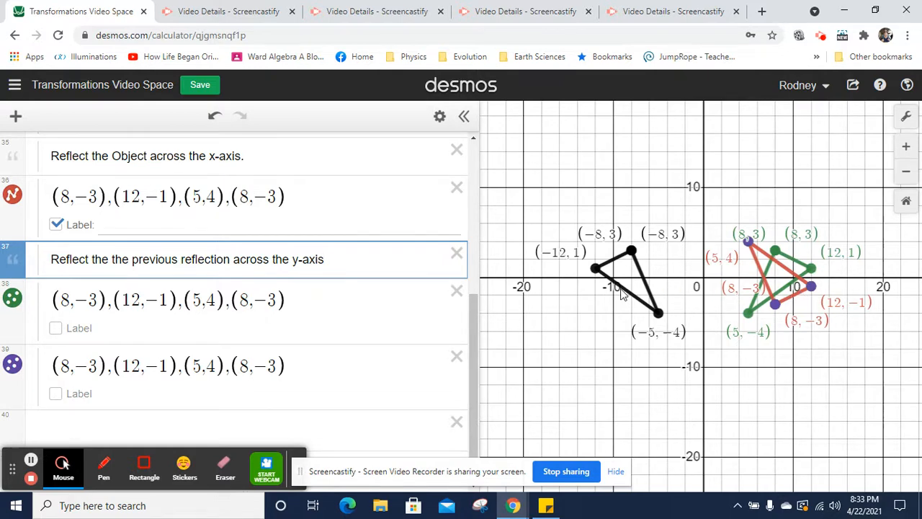
Change the first two points of the list directly below the new note to (-8,-3) and (-12,-1)
{"action": "left_click", "coordinate": [224, 305]}
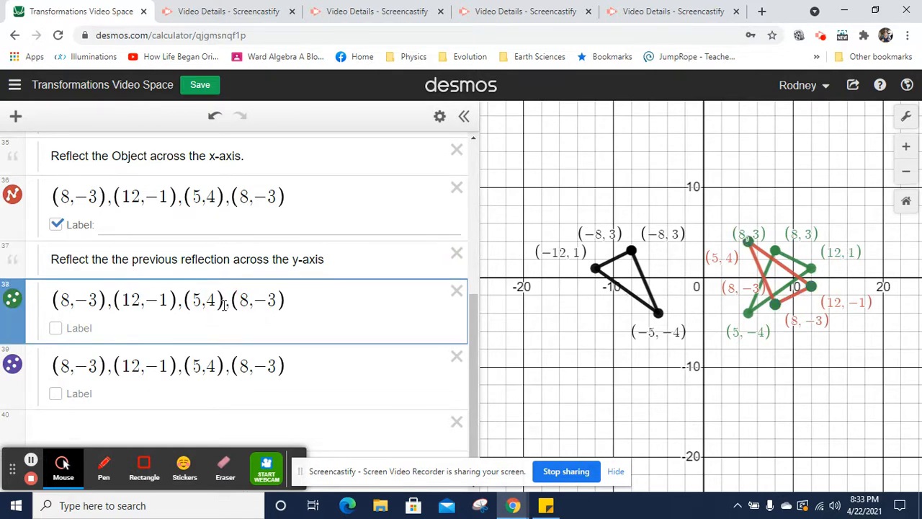
{"action": "left_click", "coordinate": [61, 301]}
{"action": "type", "text": "-"}
{"action": "key", "text": "Right"}
{"action": "key", "text": "Right"}
{"action": "key", "text": "Right"}
{"action": "key", "text": "Right"}
{"action": "key", "text": "Right"}
{"action": "key", "text": "Right"}
{"action": "key", "text": "Right"}
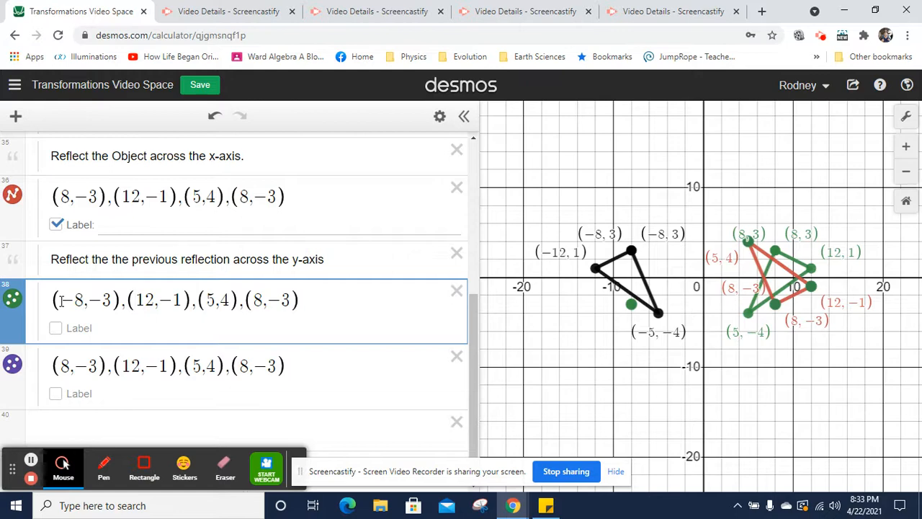
{"action": "type", "text": "-"}
Reverse the x-coordinate signs of the last two points in the same list to get (-5,4) and (-8,-3)
{"action": "key", "text": "Right"}
{"action": "key", "text": "Right"}
{"action": "key", "text": "Right"}
{"action": "key", "text": "Right"}
{"action": "key", "text": "Right"}
{"action": "key", "text": "Right"}
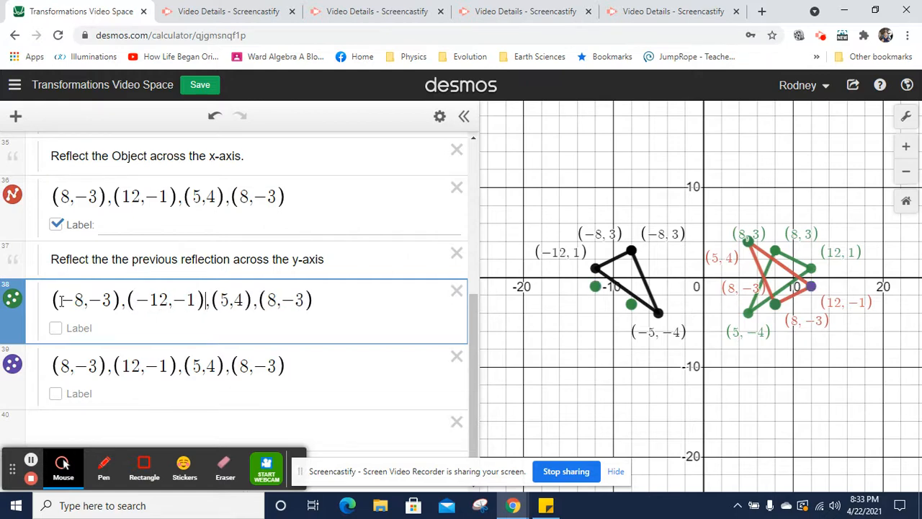
{"action": "key", "text": "Right"}
{"action": "key", "text": "Right"}
{"action": "type", "text": "-"}
{"action": "key", "text": "Right"}
{"action": "key", "text": "Right"}
{"action": "type", "text": "-"}
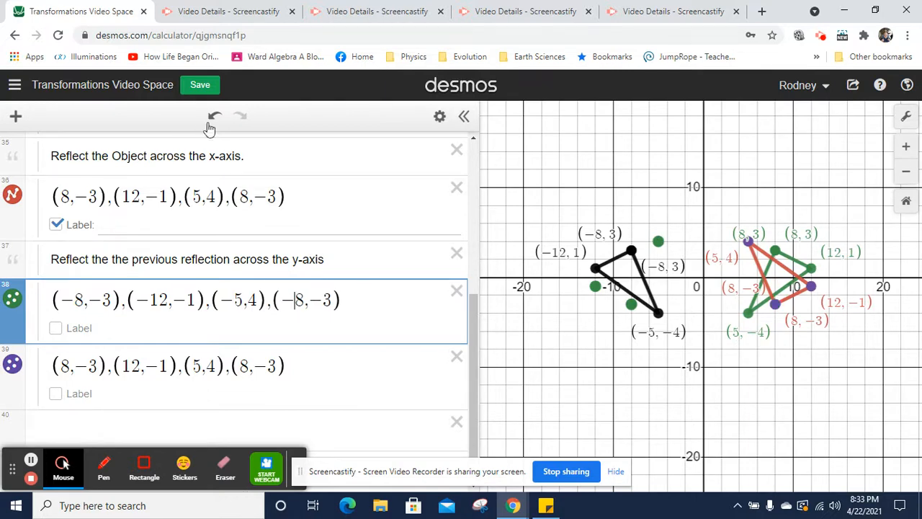
Connect the points of the list (-8,-3),(-12,-1),(-5,4),(-8,-3) with lines and show its coordinate labels
{"action": "left_click_drag", "start_coordinate": [470, 306], "coordinate": [484, 368]}
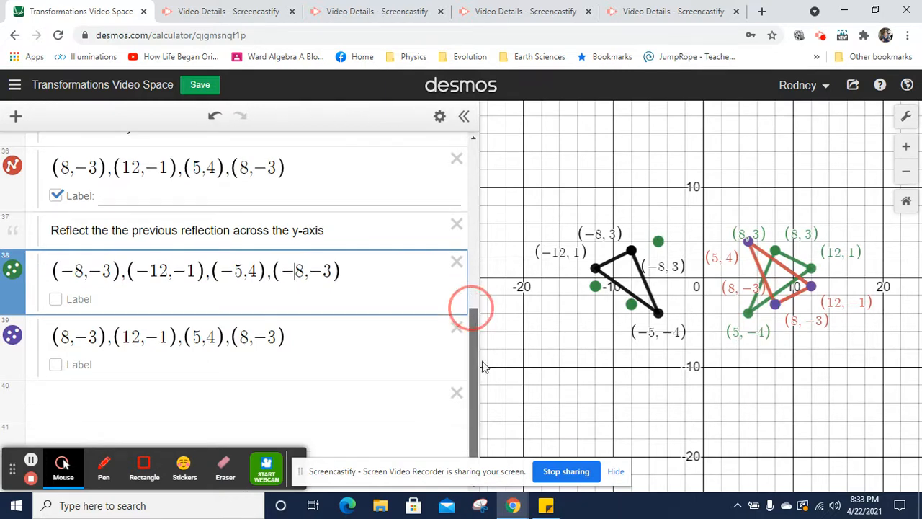
{"action": "left_click", "coordinate": [439, 116]}
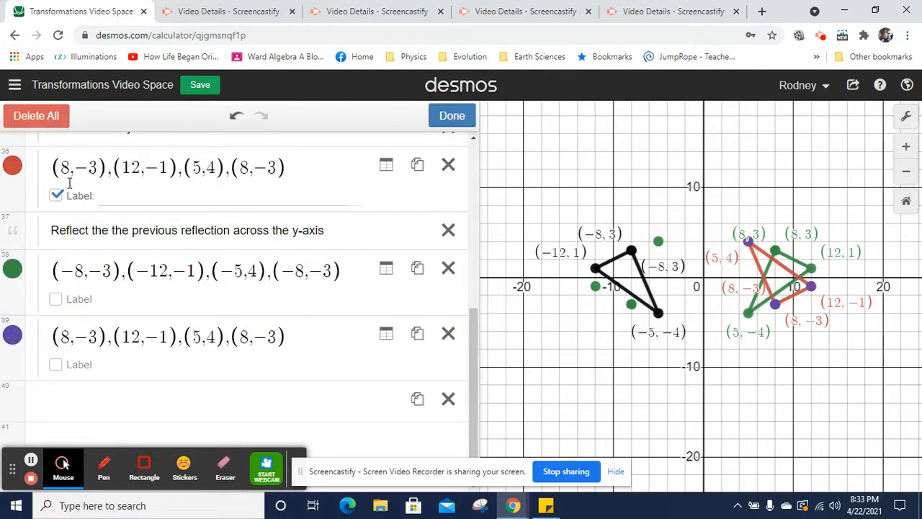
{"action": "left_click", "coordinate": [12, 268]}
{"action": "left_click", "coordinate": [165, 393]}
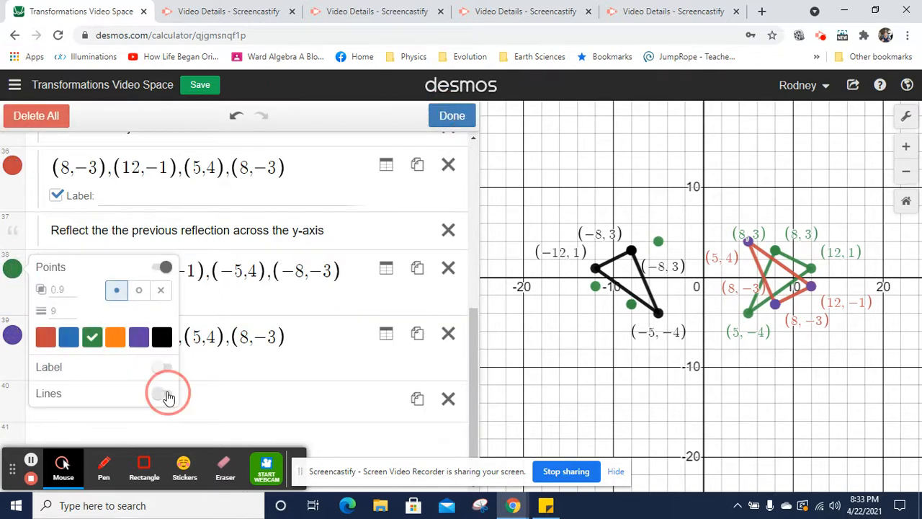
{"action": "left_click", "coordinate": [459, 117]}
{"action": "left_click", "coordinate": [55, 299]}
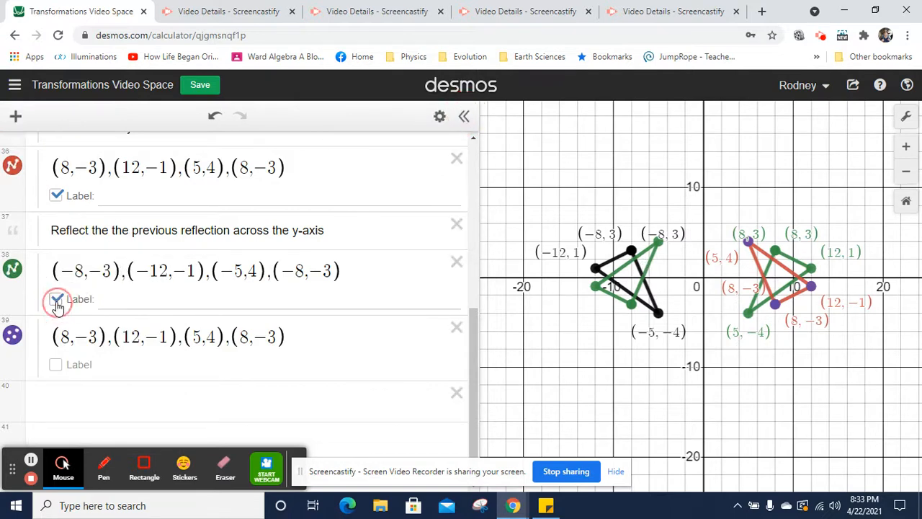
Turn off the original triangle's coordinate labels and hide its plot
{"action": "left_click", "coordinate": [472, 329]}
{"action": "left_click_drag", "start_coordinate": [472, 329], "coordinate": [478, 177]}
{"action": "left_click", "coordinate": [52, 303]}
{"action": "left_click", "coordinate": [15, 275]}
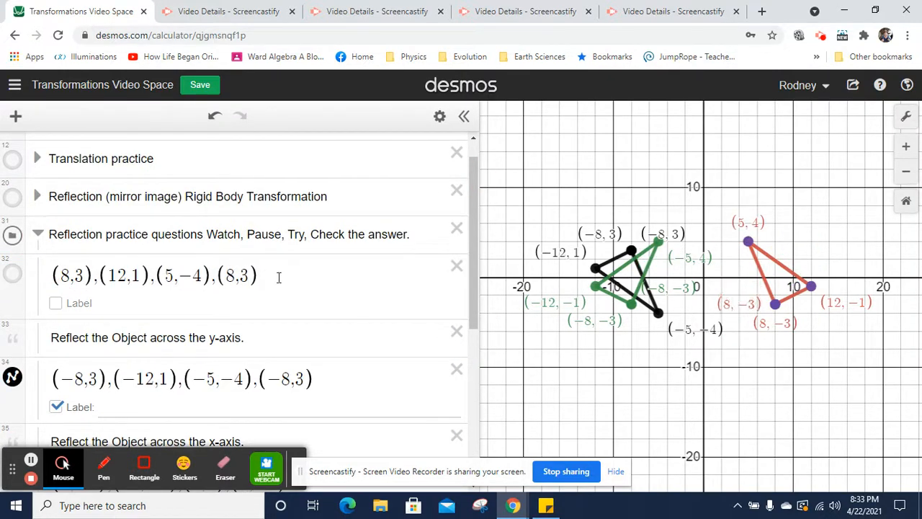
Delete the extra copy of (8,-3),(12,-1),(5,4),(8,-3) at the end of the practice questions
{"action": "left_click_drag", "start_coordinate": [475, 301], "coordinate": [483, 367]}
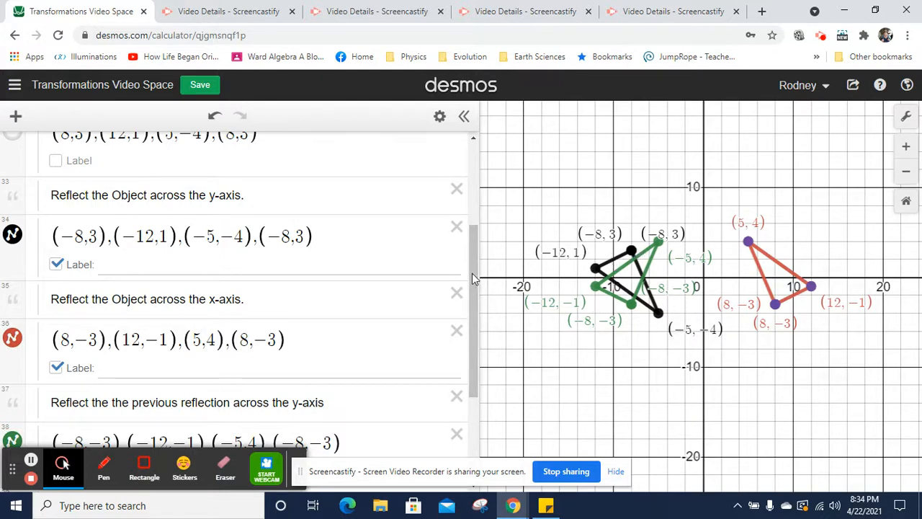
{"action": "left_click_drag", "start_coordinate": [476, 284], "coordinate": [457, 378]}
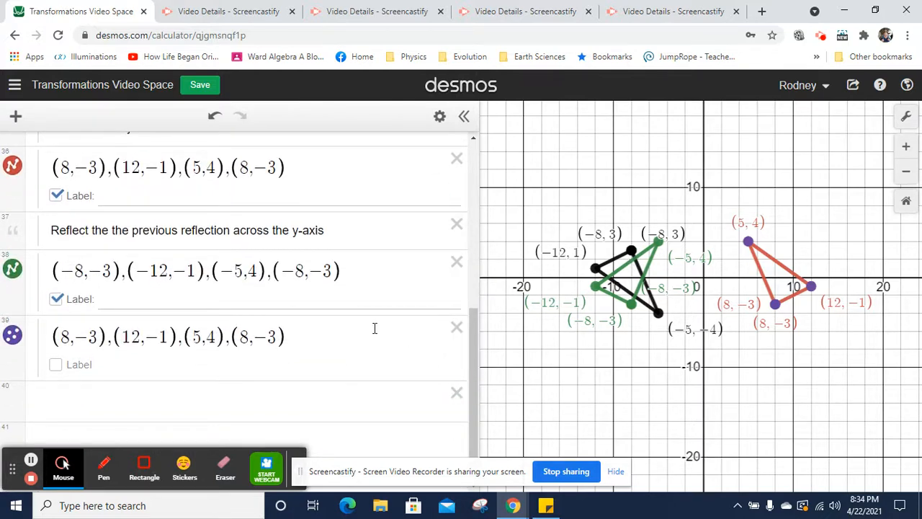
{"action": "left_click", "coordinate": [308, 339]}
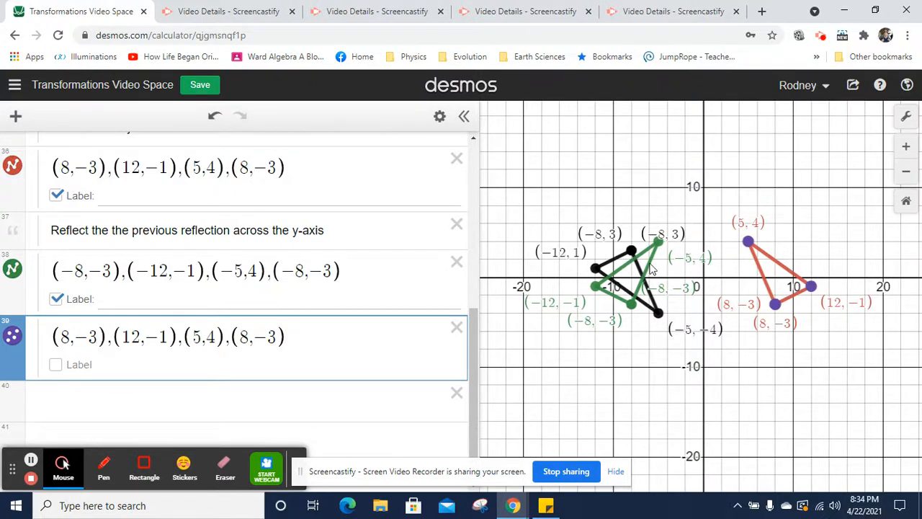
{"action": "left_click", "coordinate": [331, 271]}
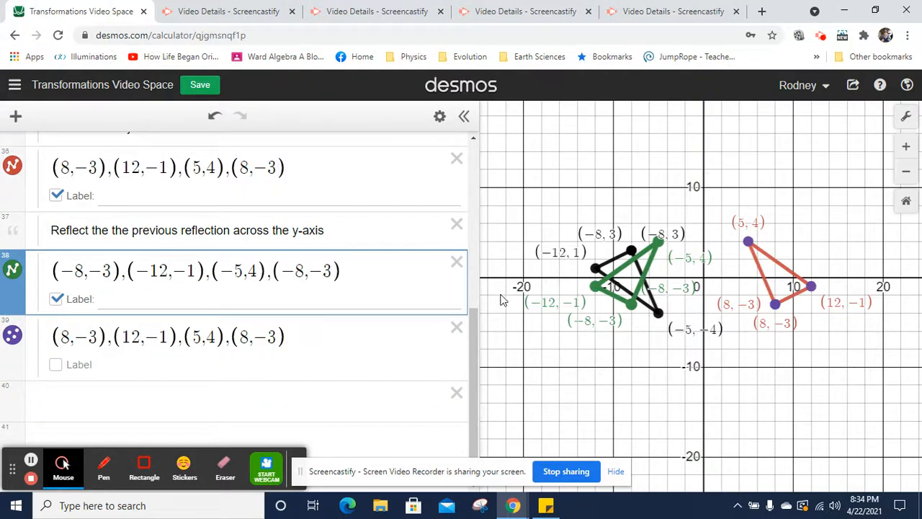
{"action": "left_click", "coordinate": [456, 328]}
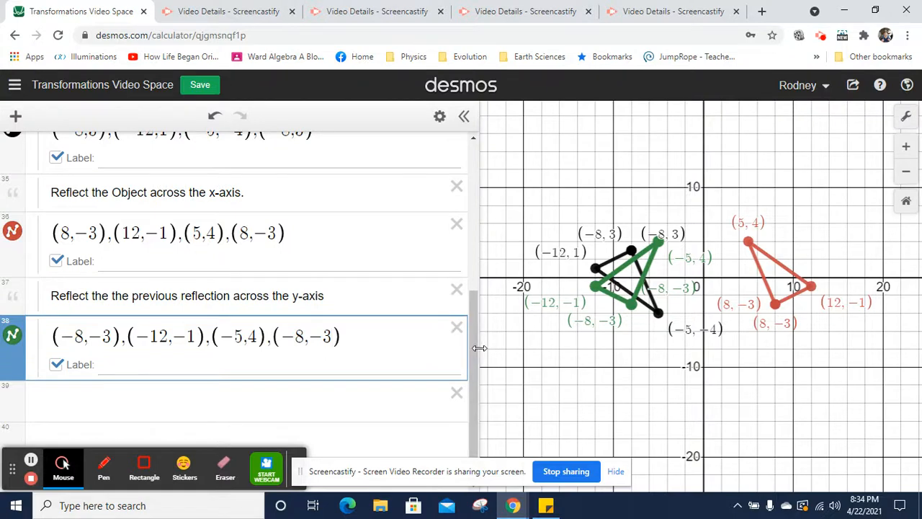
Copy the point list (-8,3),(-12,1),(-5,-4),(-8,3) into the empty row below the last reflection's list
{"action": "left_click_drag", "start_coordinate": [475, 353], "coordinate": [468, 275]}
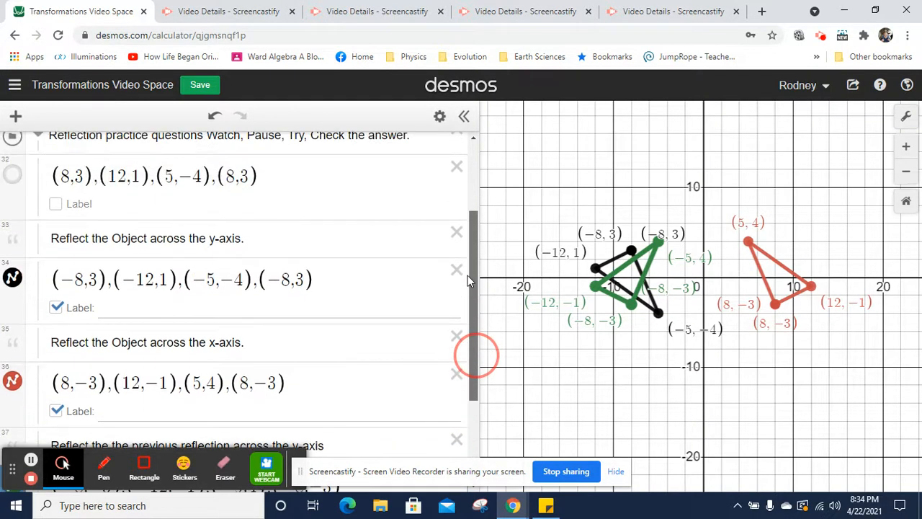
{"action": "left_click", "coordinate": [230, 277]}
{"action": "key", "text": "ctrl+a"}
{"action": "key", "text": "ctrl+c"}
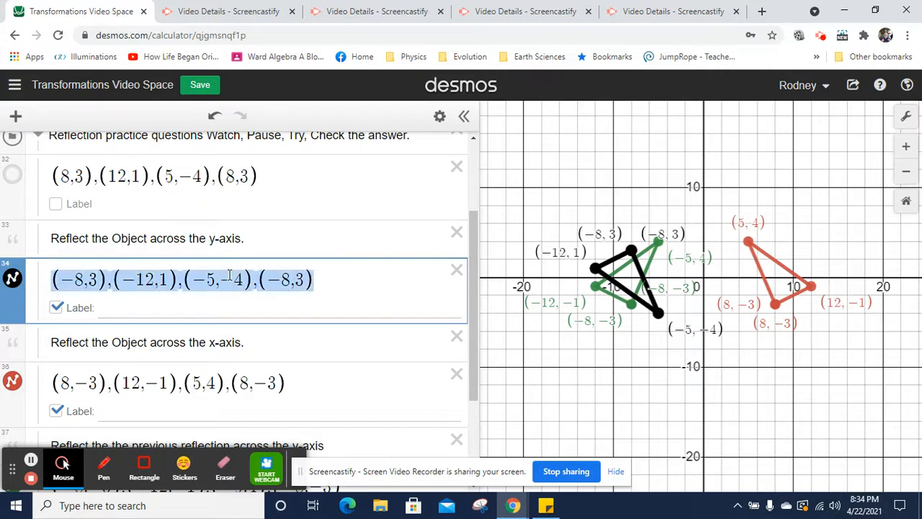
{"action": "left_click_drag", "start_coordinate": [473, 302], "coordinate": [470, 389]}
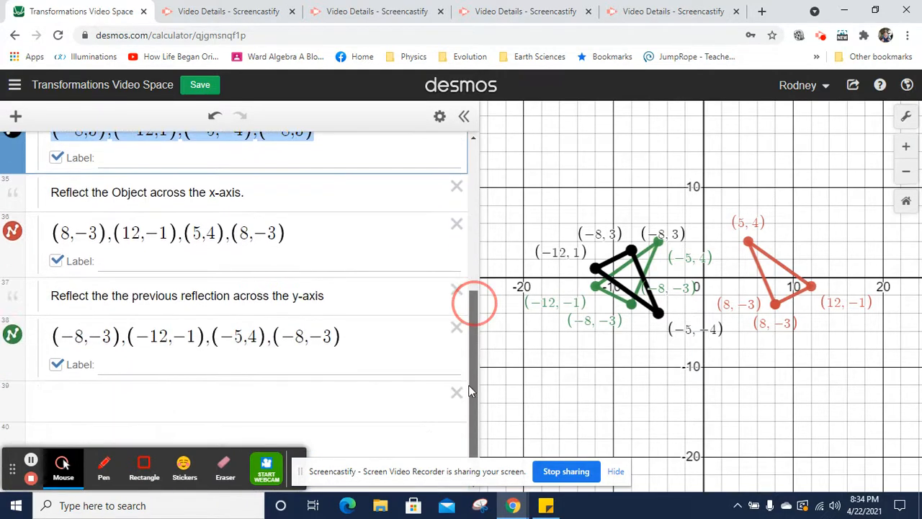
{"action": "left_click", "coordinate": [289, 393]}
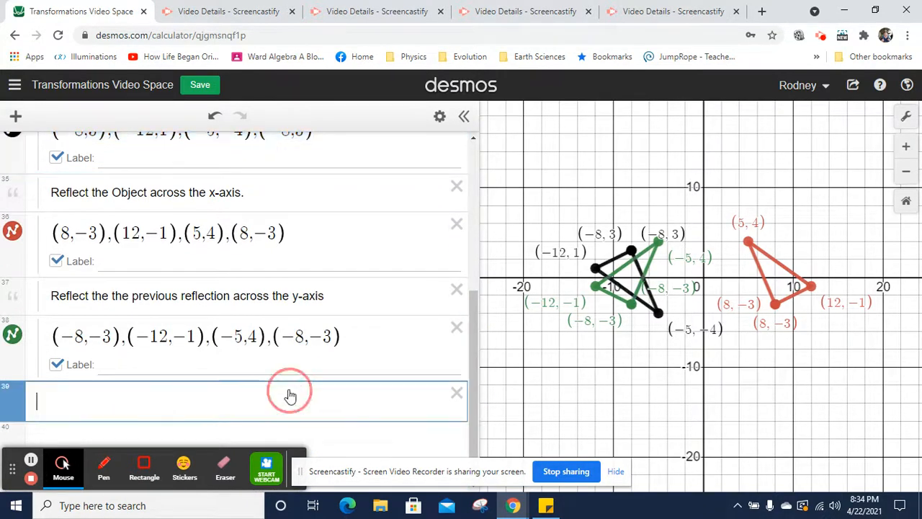
{"action": "left_click", "coordinate": [372, 333]}
{"action": "key", "text": "Return"}
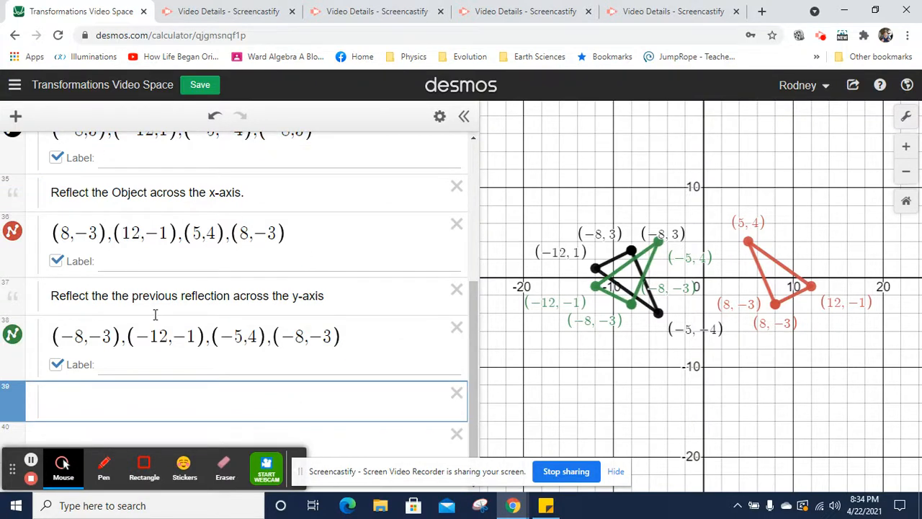
{"action": "key", "text": "ctrl+v"}
Insert the note "Reflect the initial image across the x-axis." directly above the pasted point list
{"action": "left_click", "coordinate": [363, 341]}
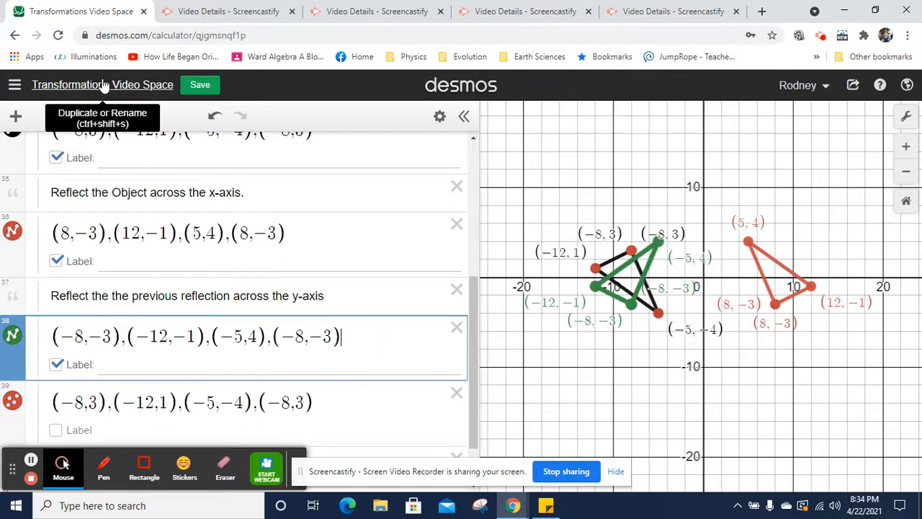
{"action": "left_click", "coordinate": [15, 116]}
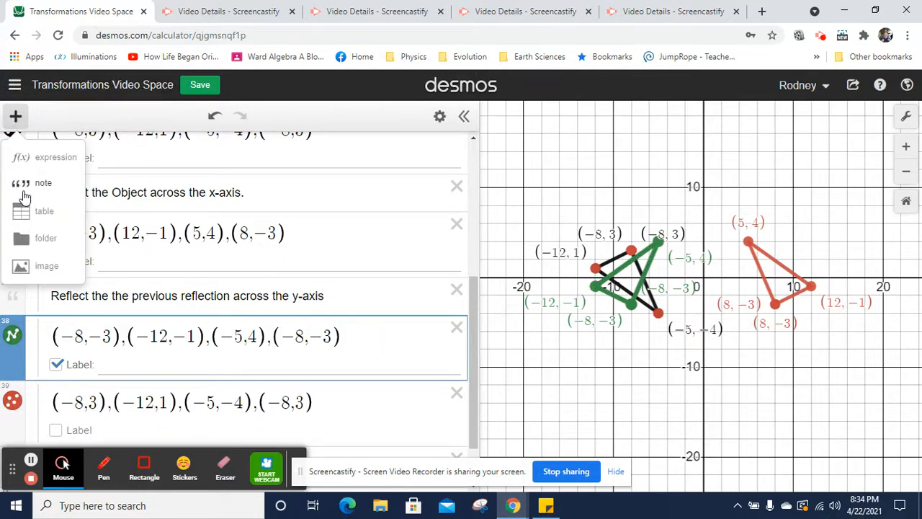
{"action": "left_click", "coordinate": [40, 191]}
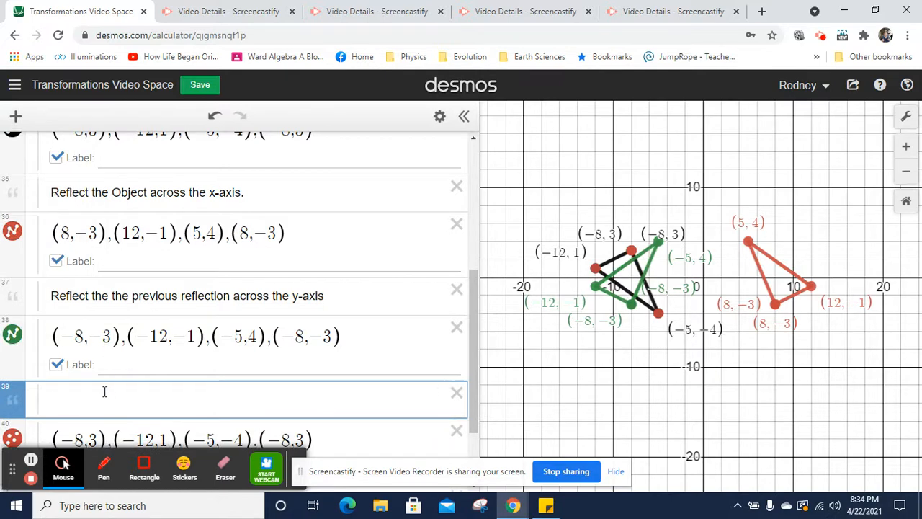
{"action": "type", "text": "Reflect the initial image across the x-axis"}
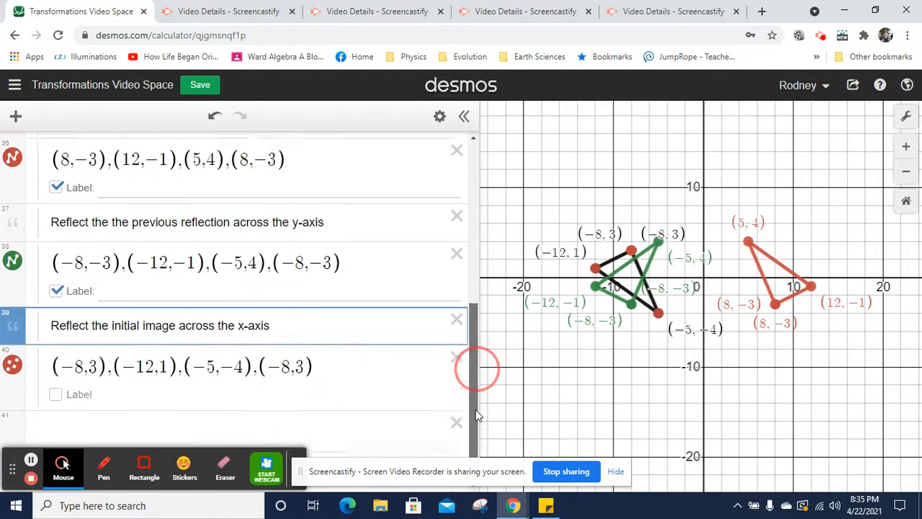
{"action": "left_click_drag", "start_coordinate": [478, 368], "coordinate": [476, 423]}
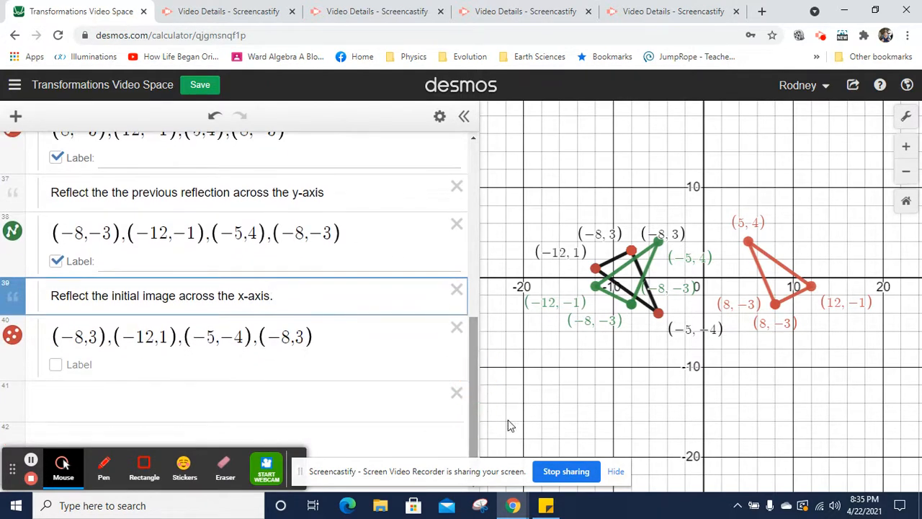
Reverse the y-coordinate signs in the pasted list to get (-8,-3),(-12,-1),(-5,4),(-8,-3)
{"action": "left_click", "coordinate": [91, 337]}
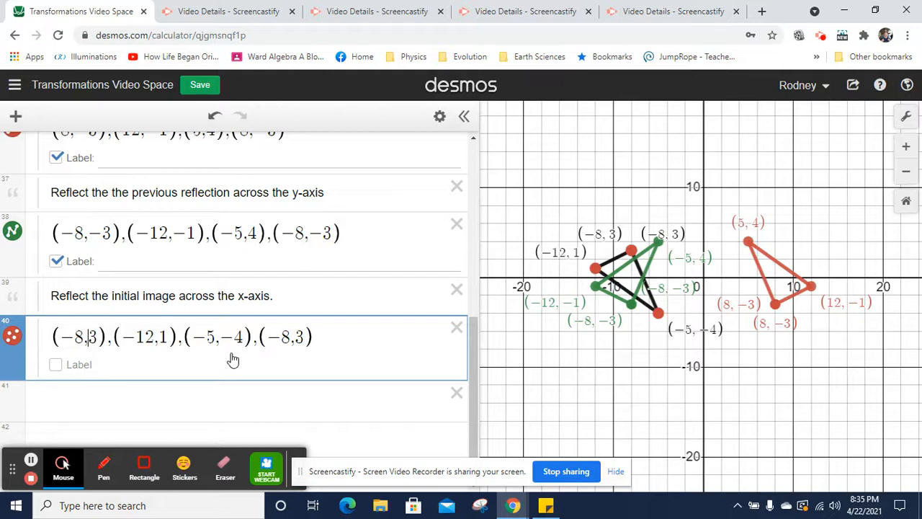
{"action": "type", "text": "-8,"}
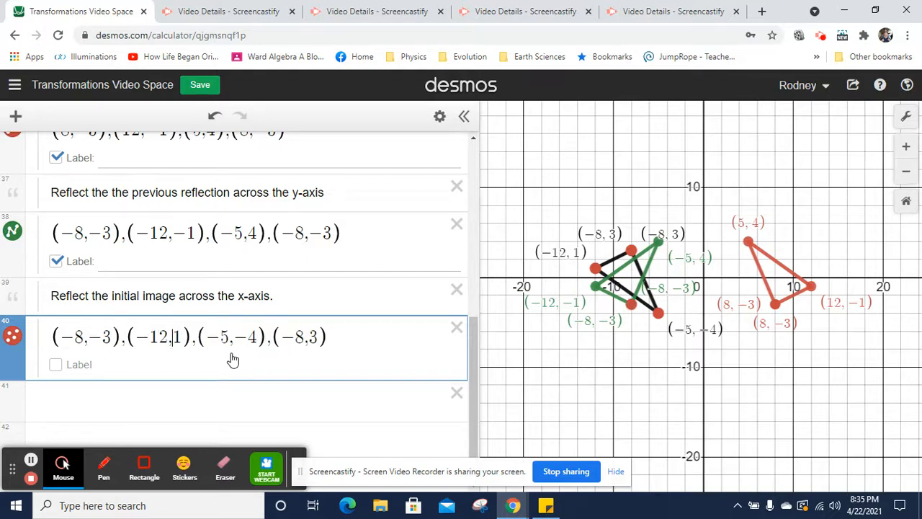
{"action": "type", "text": "-"}
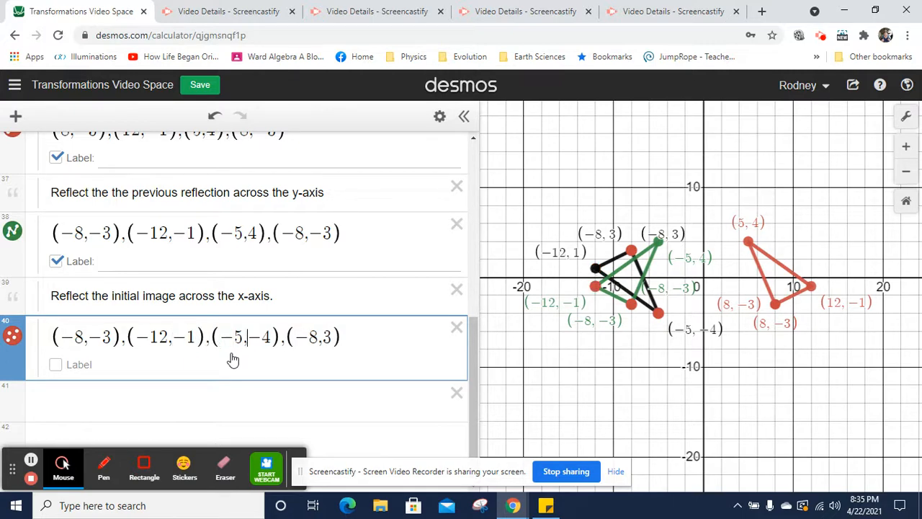
{"action": "key", "text": "BackSpace"}
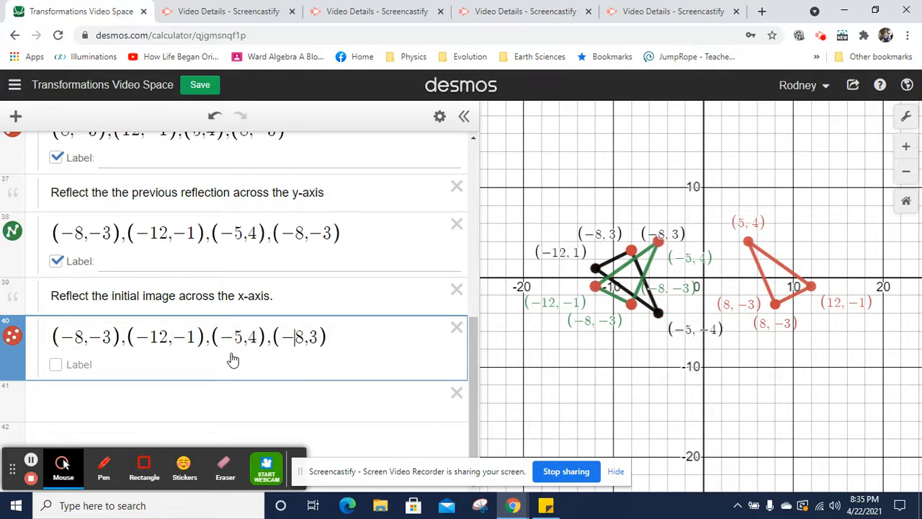
{"action": "type", "text": "-"}
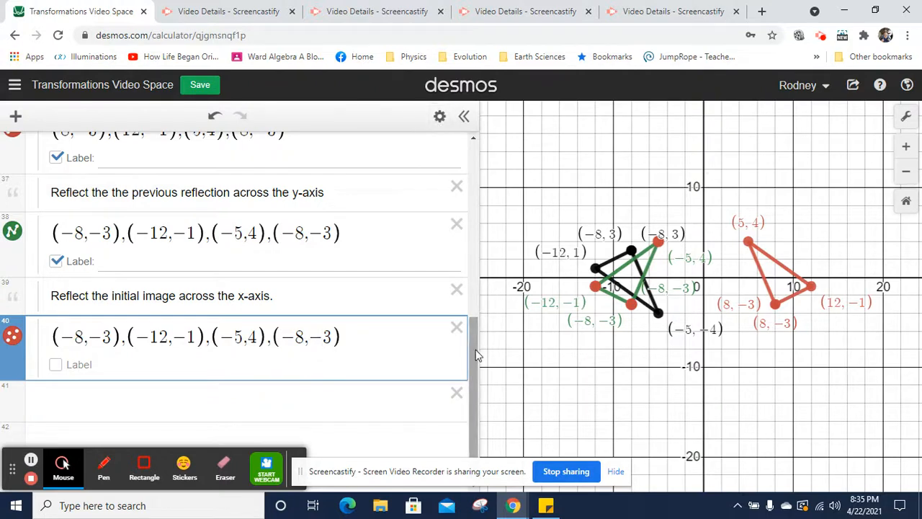
Add blank rows below the edited list and connect that list's points with lines
{"action": "key", "text": "Return"}
{"action": "key", "text": "Return"}
{"action": "key", "text": "Return"}
{"action": "key", "text": "Return"}
{"action": "key", "text": "Return"}
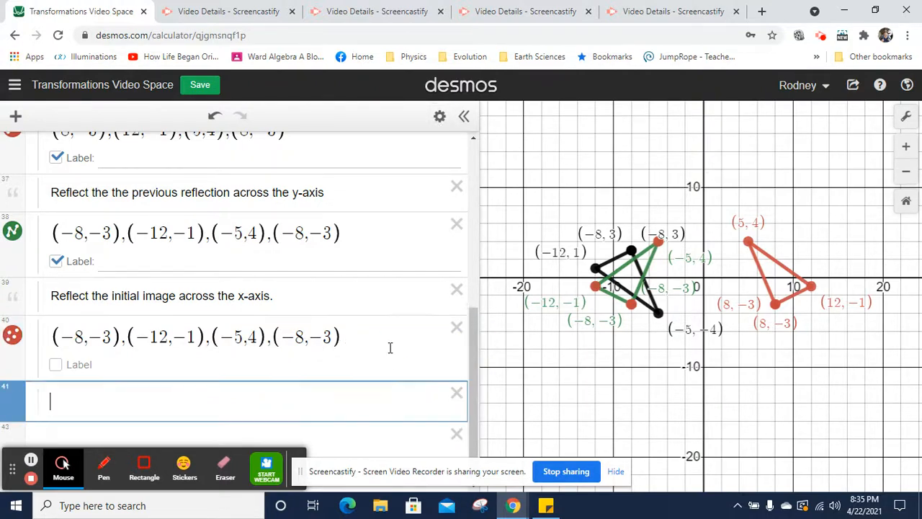
{"action": "left_click", "coordinate": [439, 116]}
{"action": "left_click", "coordinate": [13, 178]}
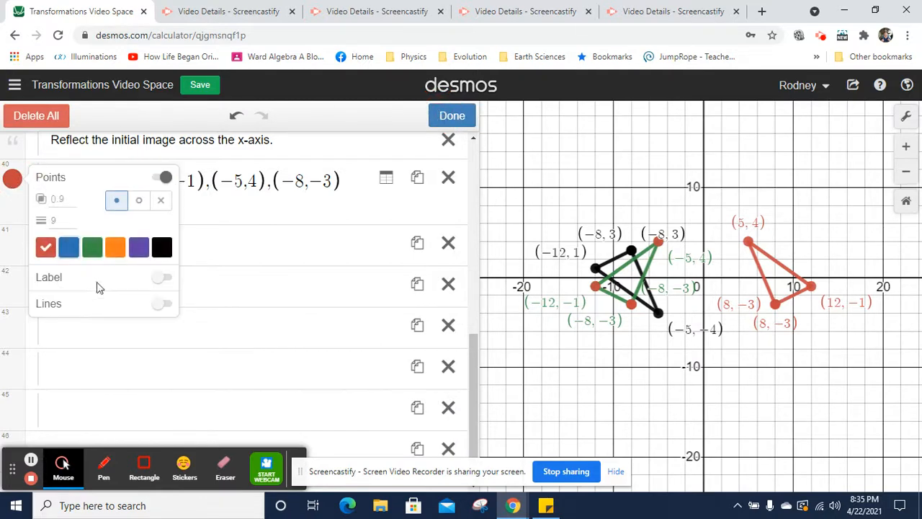
{"action": "left_click", "coordinate": [165, 307]}
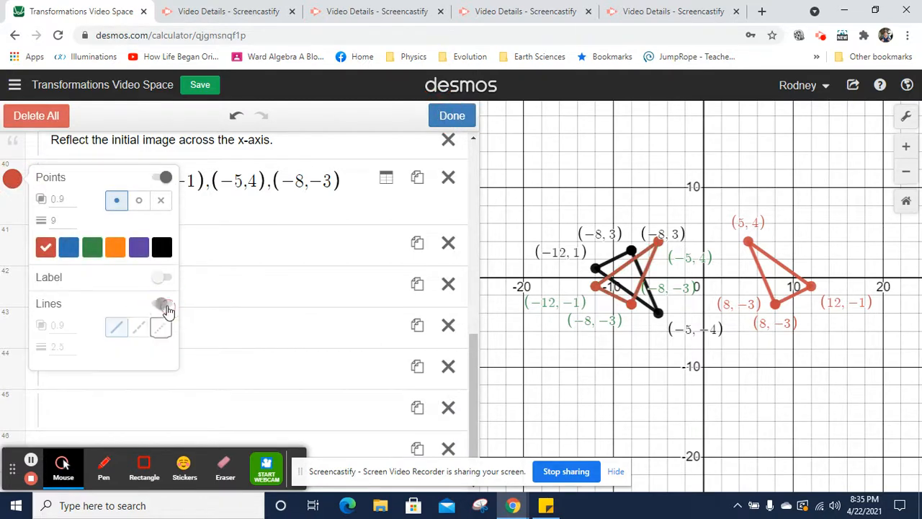
{"action": "left_click", "coordinate": [451, 115]}
Show the original triangle and turn off the coordinate labels of the black, red and green reflections from the first three questions
{"action": "left_click_drag", "start_coordinate": [473, 361], "coordinate": [474, 176]}
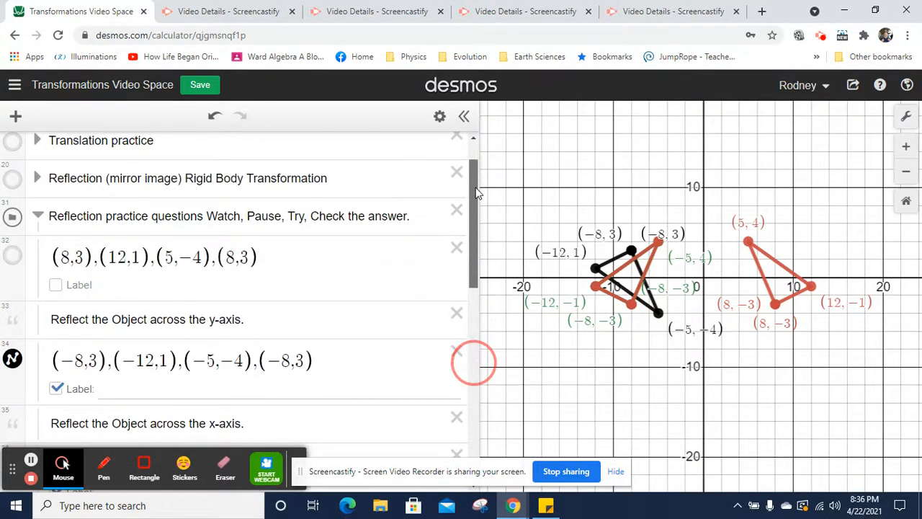
{"action": "left_click", "coordinate": [13, 258]}
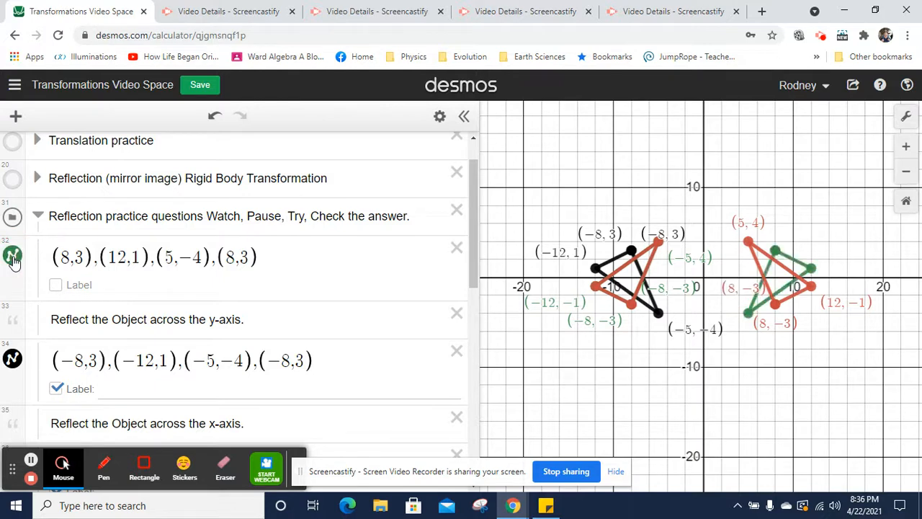
{"action": "left_click", "coordinate": [56, 388]}
{"action": "left_click_drag", "start_coordinate": [474, 261], "coordinate": [473, 344]}
{"action": "left_click", "coordinate": [56, 260]}
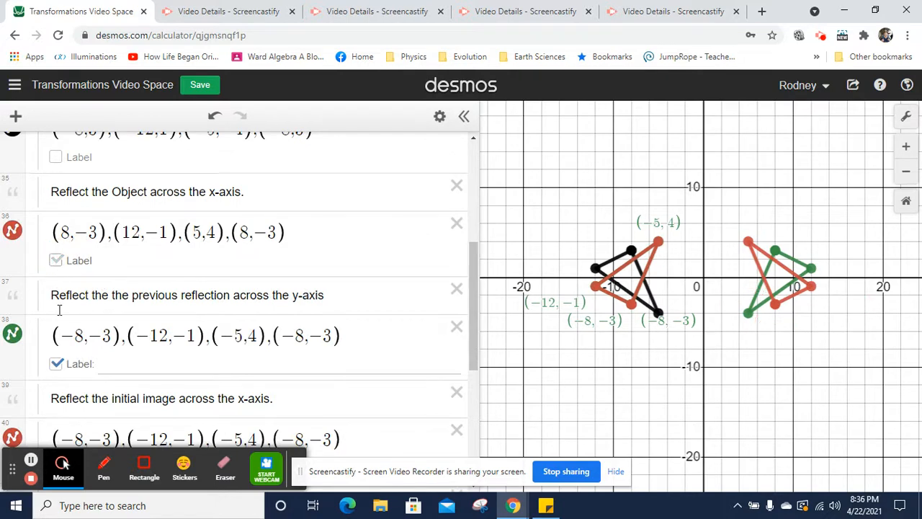
{"action": "left_click", "coordinate": [56, 363]}
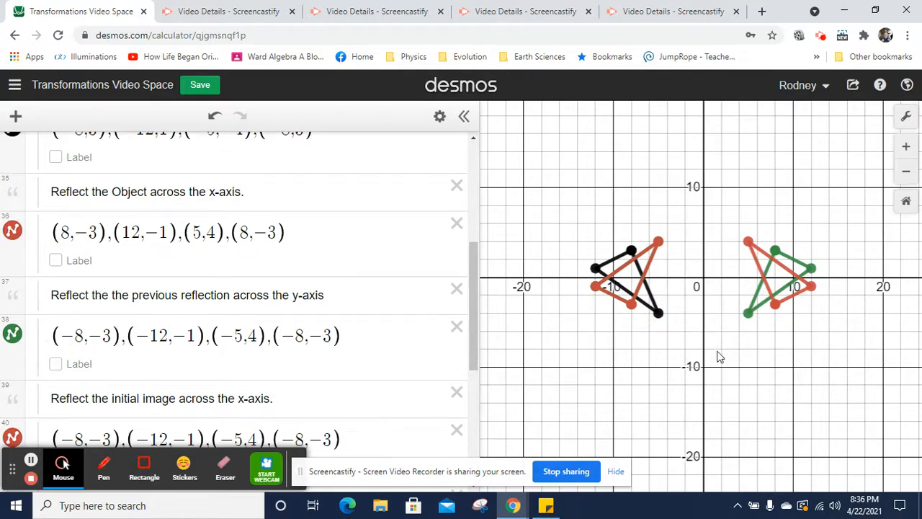
Change the color of the x-axis reflection (8,-3),(12,-1),(5,4),(8,-3) to orange
{"action": "left_click", "coordinate": [475, 285]}
{"action": "left_click_drag", "start_coordinate": [476, 285], "coordinate": [475, 210]}
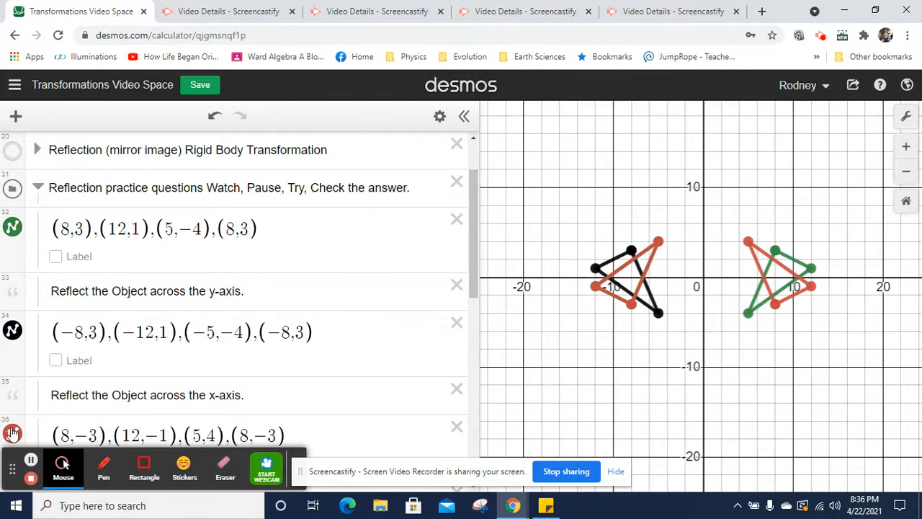
{"action": "left_click", "coordinate": [438, 119]}
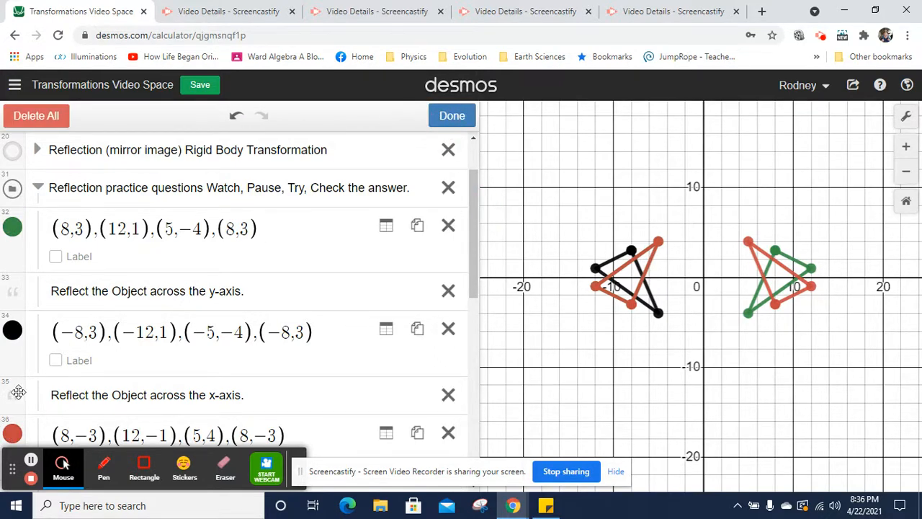
{"action": "left_click", "coordinate": [14, 432]}
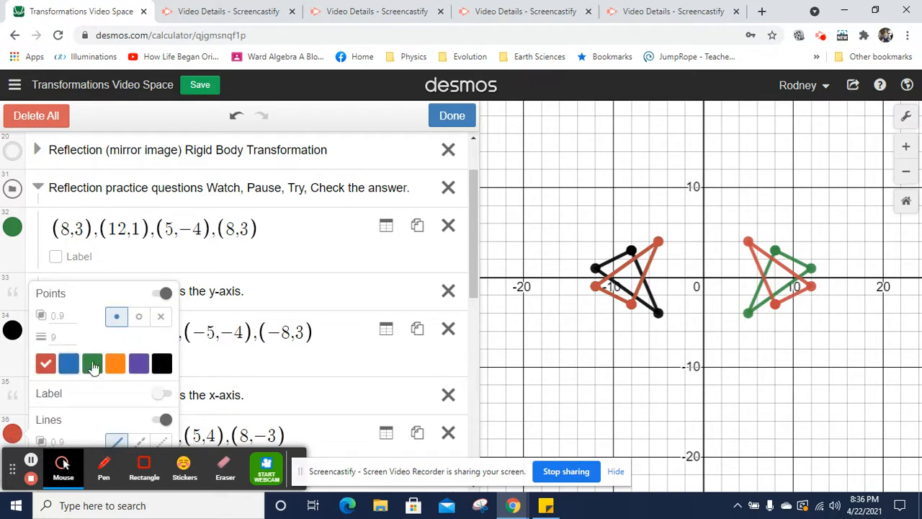
{"action": "left_click", "coordinate": [116, 365]}
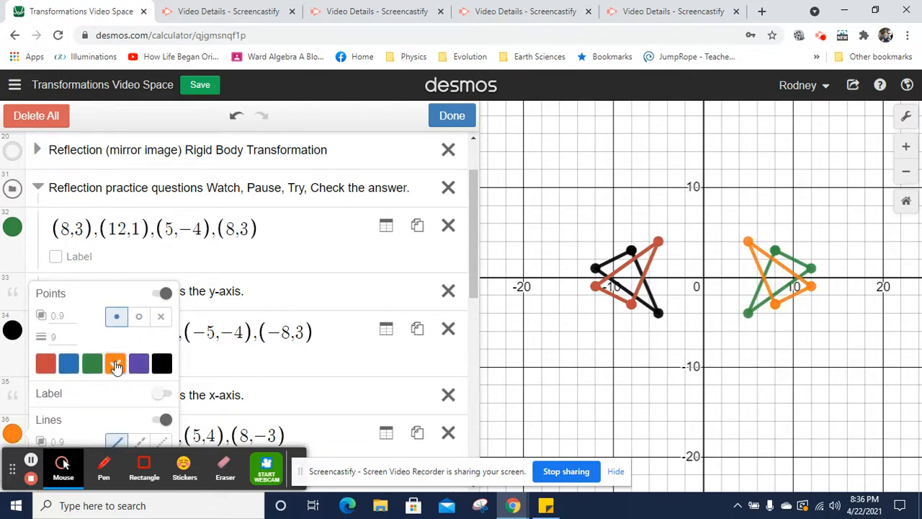
{"action": "left_click", "coordinate": [450, 117]}
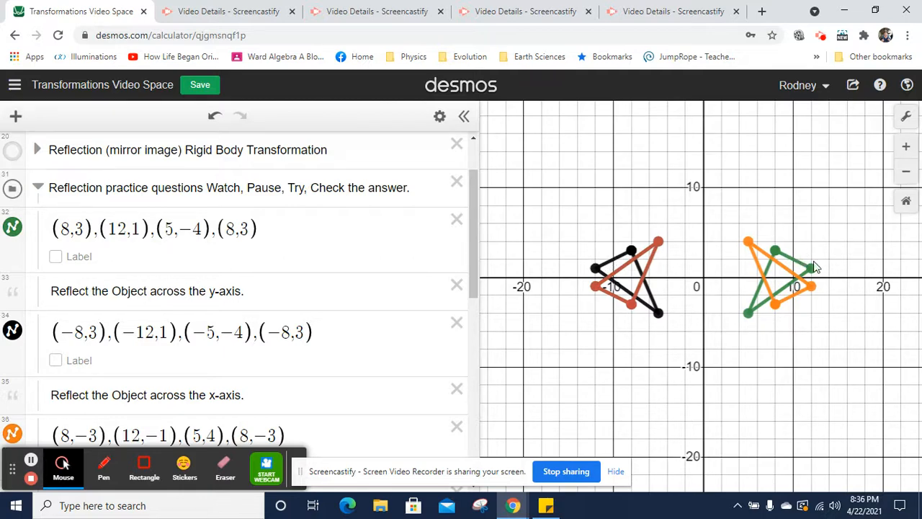
Compare the triangles on the graph, checking the outermost vertices of the green and orange ones, and review the last reflection questions
{"action": "scroll", "coordinate": [687, 255], "scroll_direction": "up", "scroll_amount": 3}
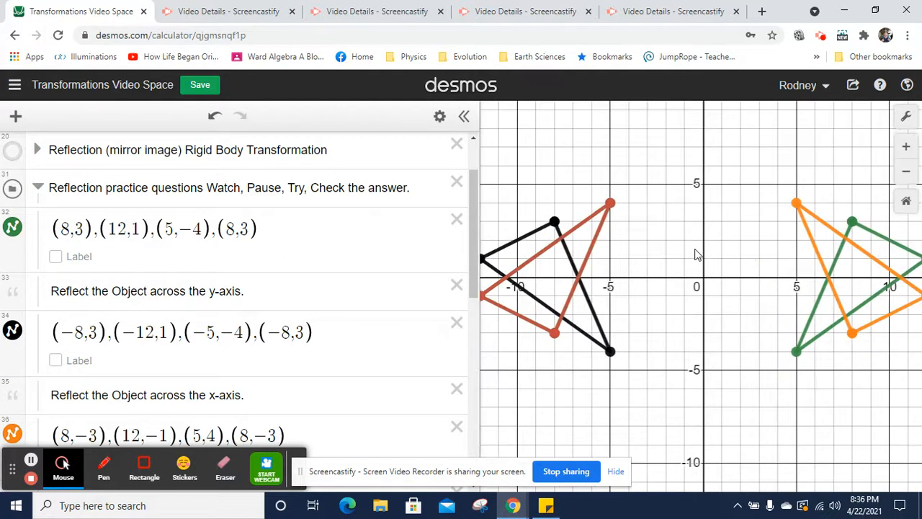
{"action": "left_click", "coordinate": [906, 174]}
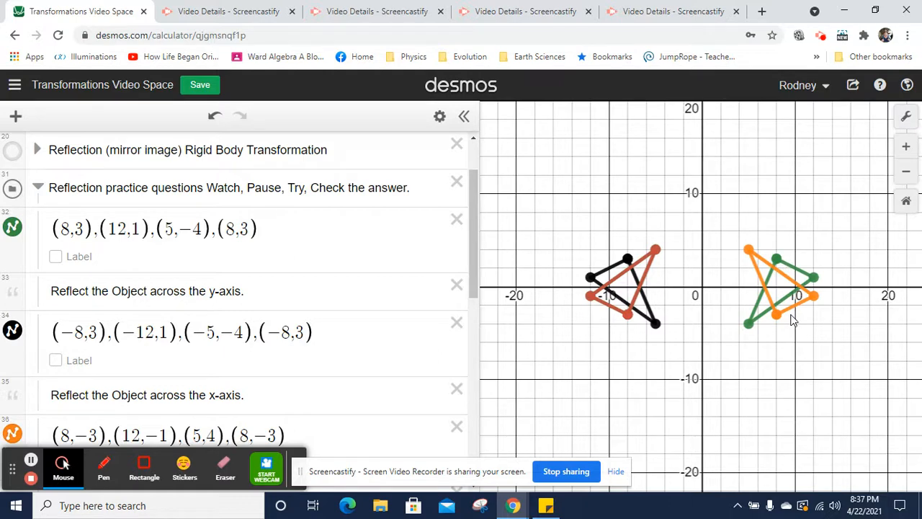
{"action": "left_click", "coordinate": [816, 293]}
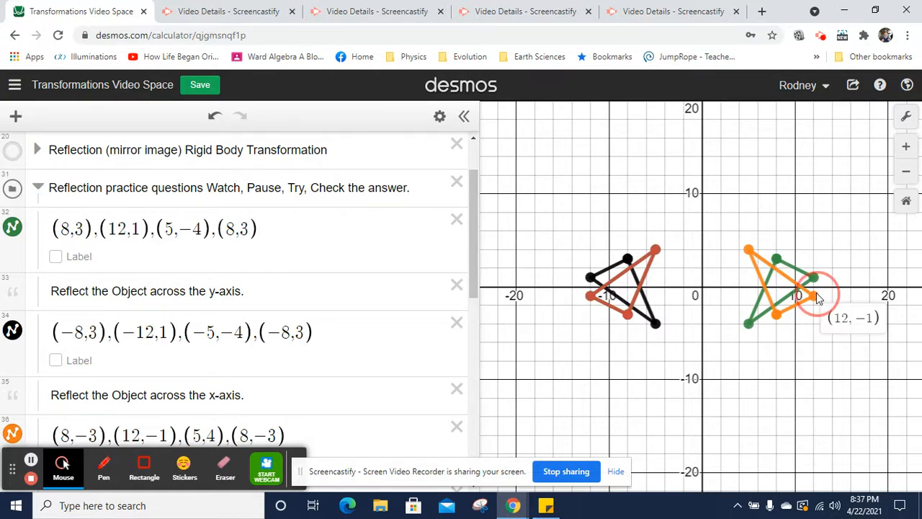
{"action": "left_click", "coordinate": [815, 281]}
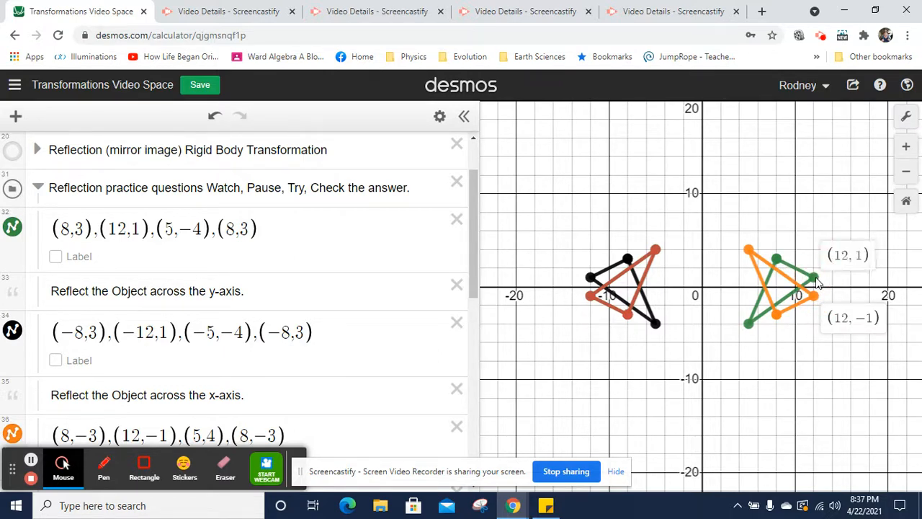
{"action": "left_click", "coordinate": [814, 279]}
{"action": "left_click", "coordinate": [815, 294]}
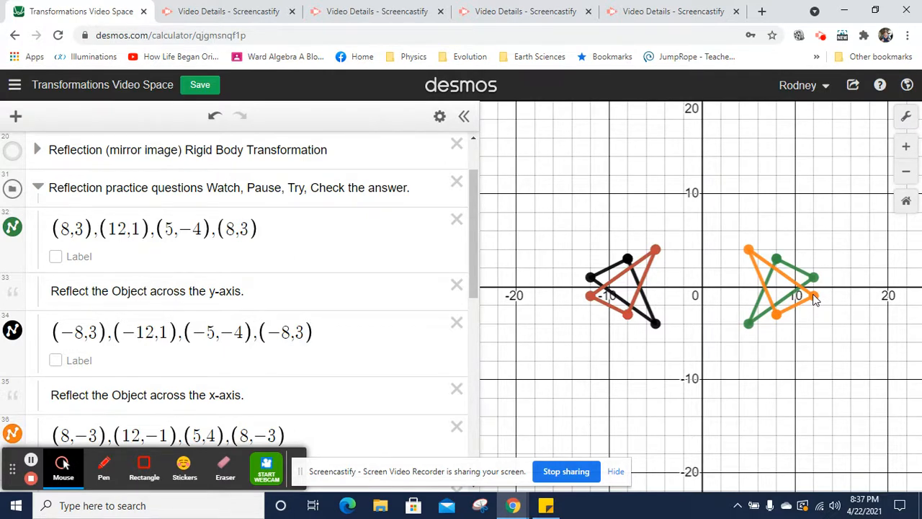
{"action": "scroll", "coordinate": [638, 273], "scroll_direction": "up", "scroll_amount": 5}
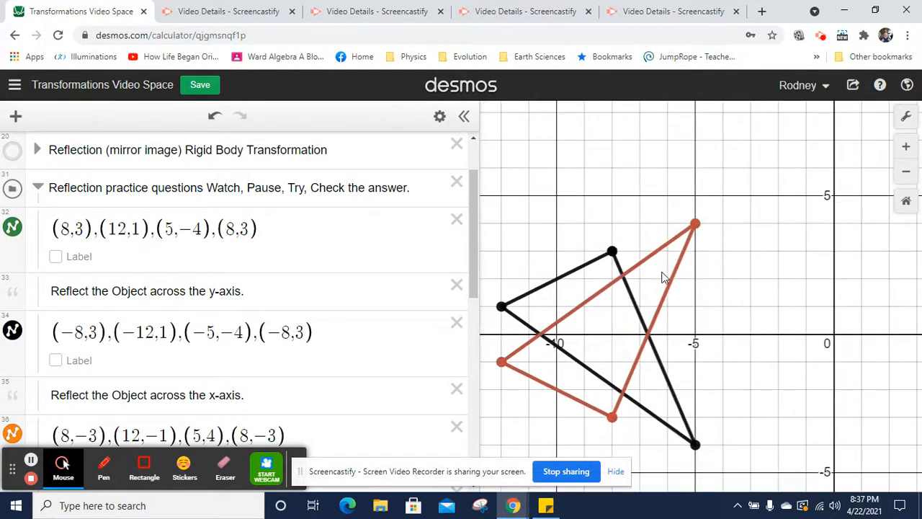
{"action": "left_click", "coordinate": [907, 173]}
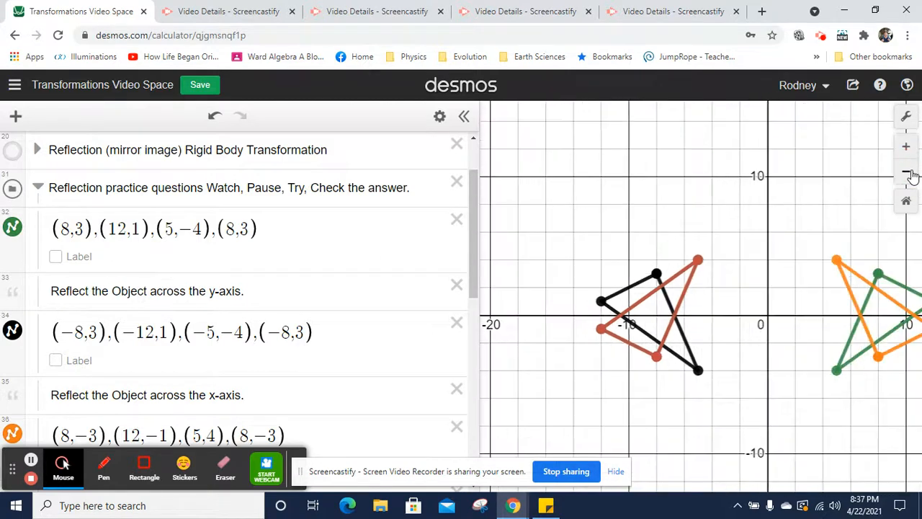
{"action": "left_click_drag", "start_coordinate": [809, 191], "coordinate": [700, 174]}
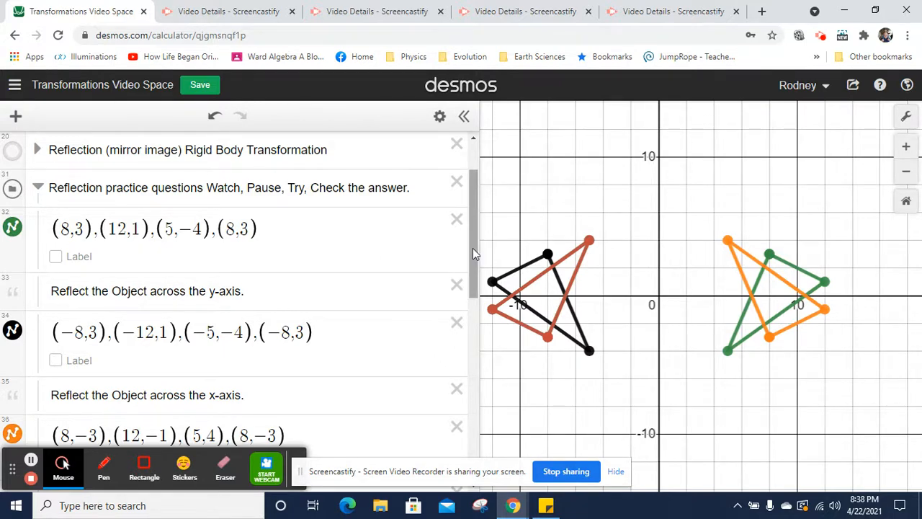
{"action": "left_click_drag", "start_coordinate": [473, 247], "coordinate": [473, 378]}
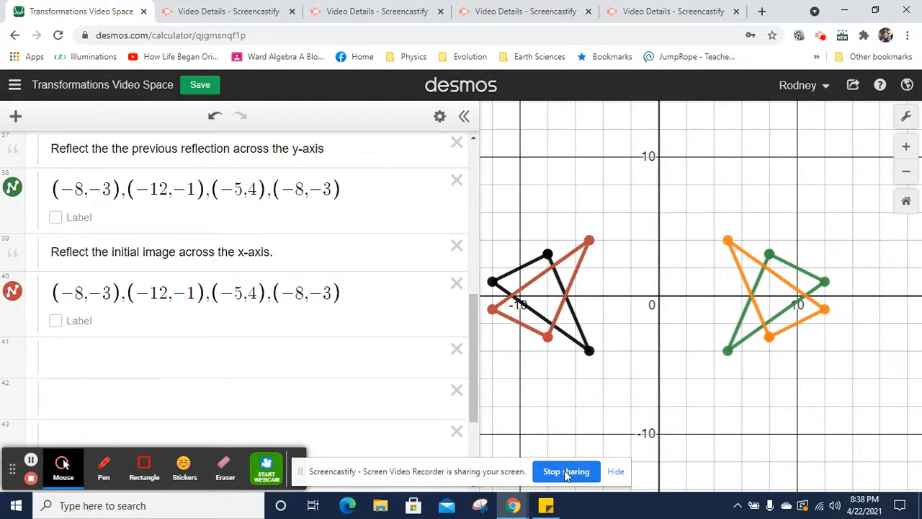